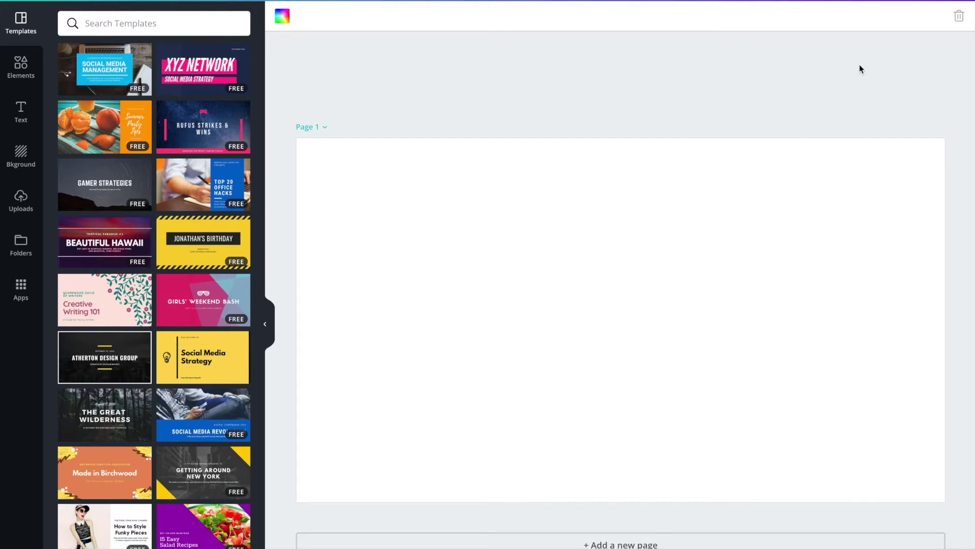
Add the Ice Cream Party text design, enlarge it, and move it to the page's right half
{"action": "left_click", "coordinate": [21, 112]}
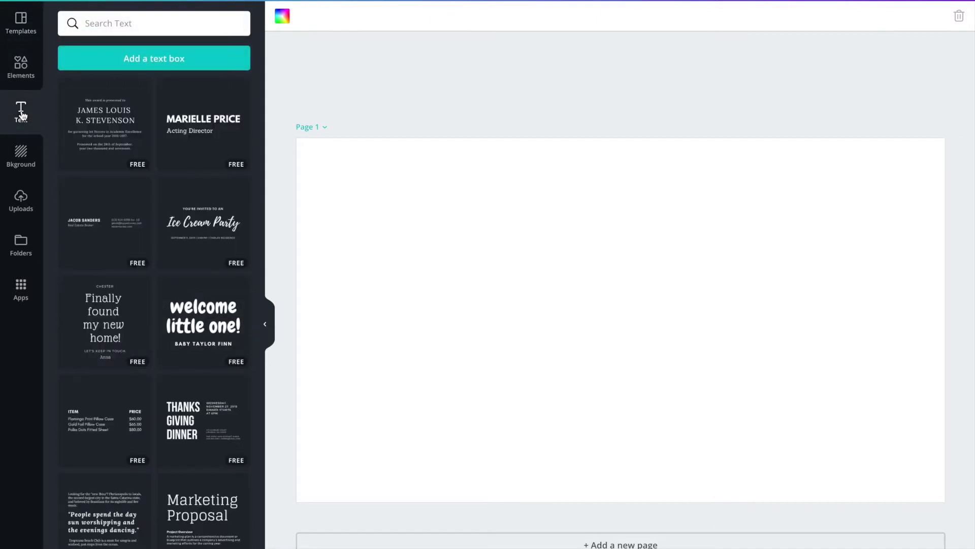
{"action": "scroll", "coordinate": [193, 168], "scroll_direction": "down", "scroll_amount": 2}
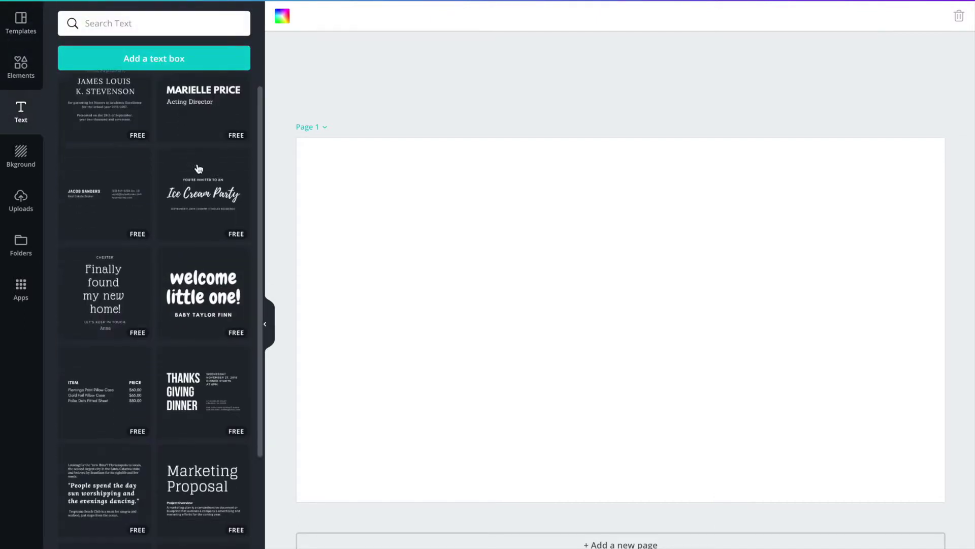
{"action": "left_click", "coordinate": [204, 125]}
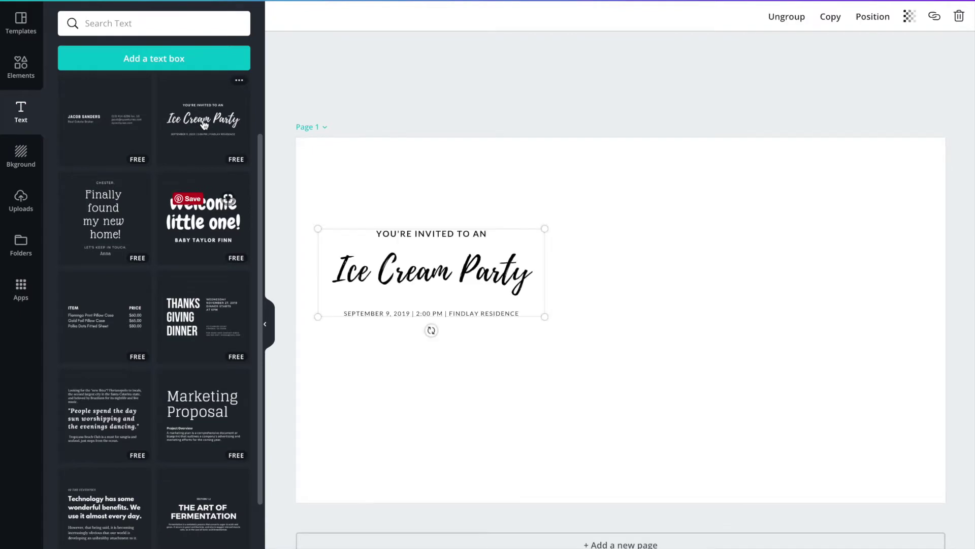
{"action": "left_click_drag", "start_coordinate": [545, 229], "coordinate": [771, 274]}
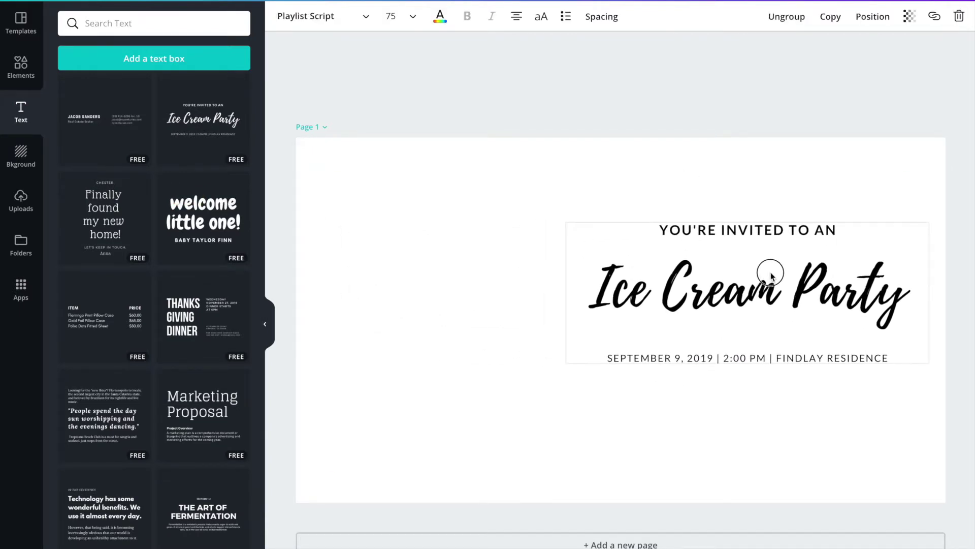
{"action": "left_click", "coordinate": [772, 272]}
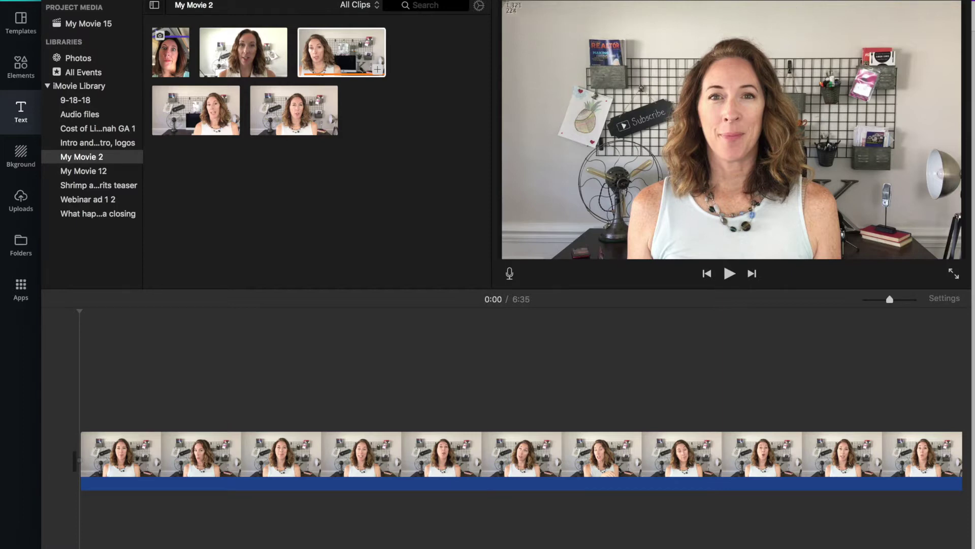
Screenshot the talking-head video preview and go back to Canva in Chrome
{"action": "left_click_drag", "start_coordinate": [502, 1], "coordinate": [958, 260]}
{"action": "key", "text": "super+Tab"}
{"action": "key", "text": "super+Tab"}
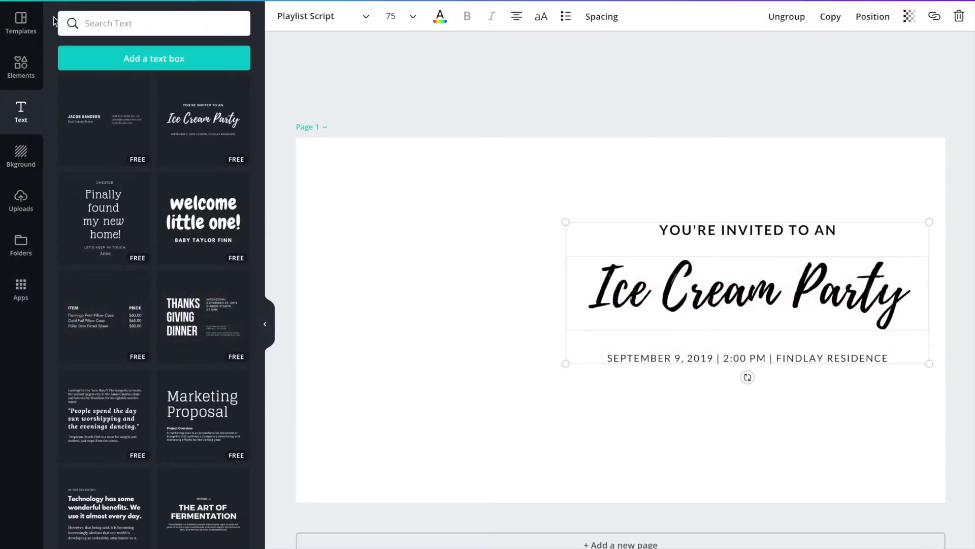
Upload the latest screenshot to Canva and add it to the page
{"action": "left_click", "coordinate": [21, 197]}
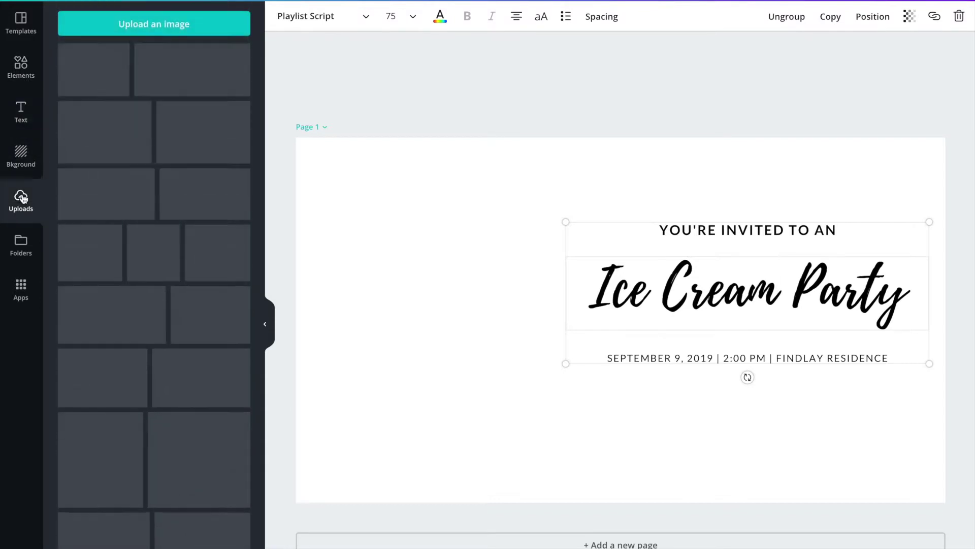
{"action": "left_click", "coordinate": [148, 26]}
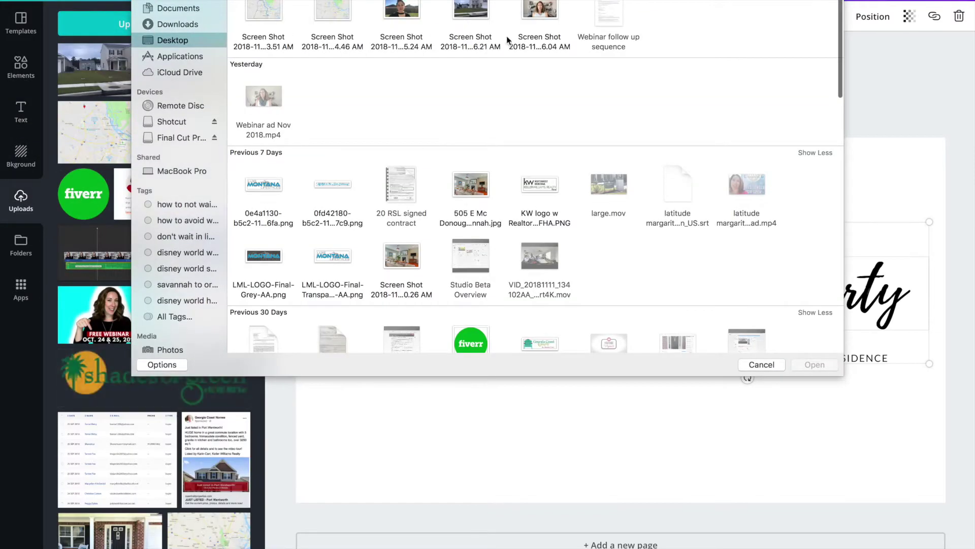
{"action": "double_click", "coordinate": [534, 19]}
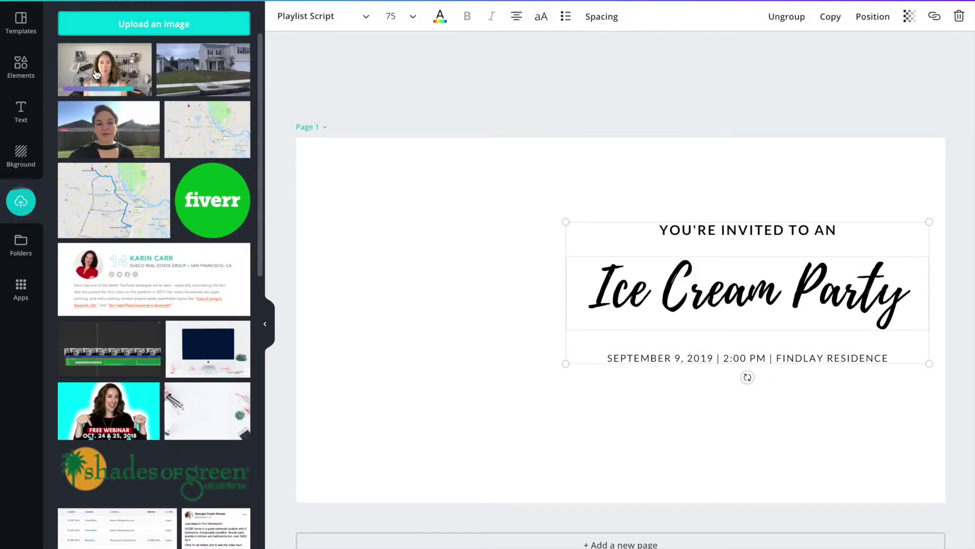
{"action": "left_click", "coordinate": [96, 74]}
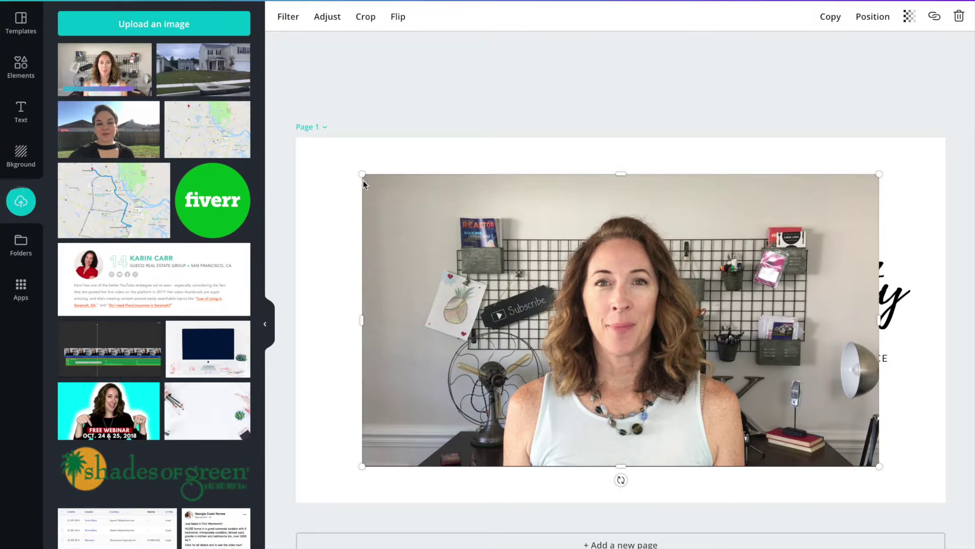
Stretch the screenshot to fill the page, send it behind the text, and nudge the text up
{"action": "left_click_drag", "start_coordinate": [362, 174], "coordinate": [295, 136]}
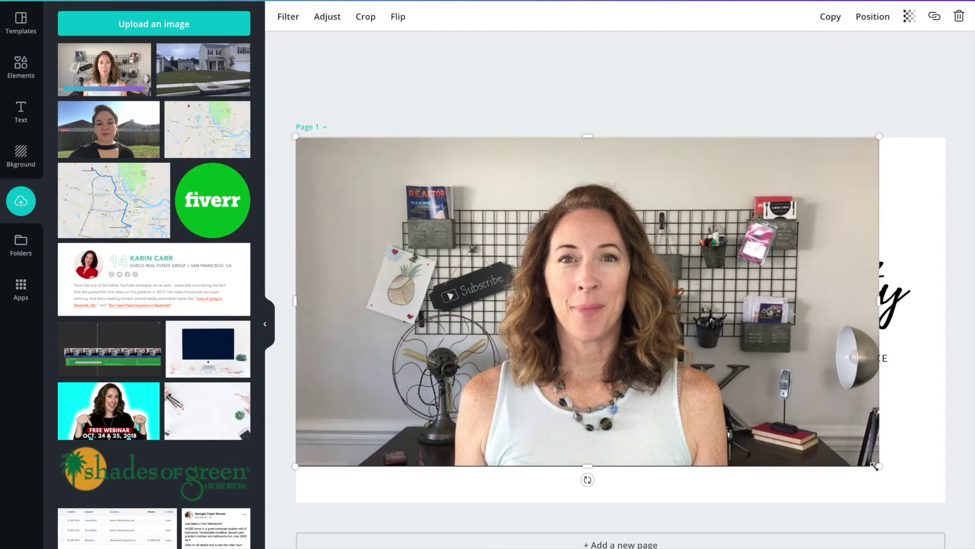
{"action": "left_click_drag", "start_coordinate": [877, 466], "coordinate": [944, 502]}
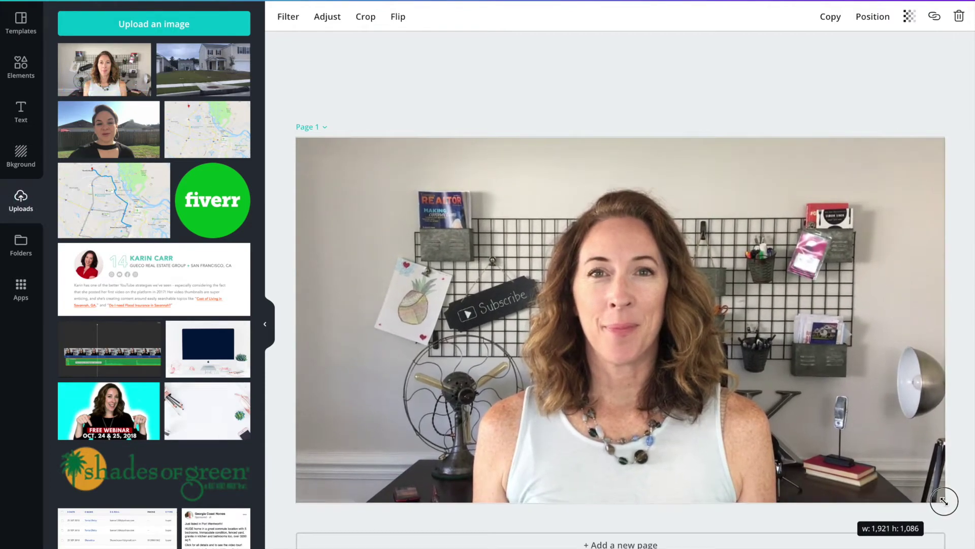
{"action": "left_click", "coordinate": [878, 23]}
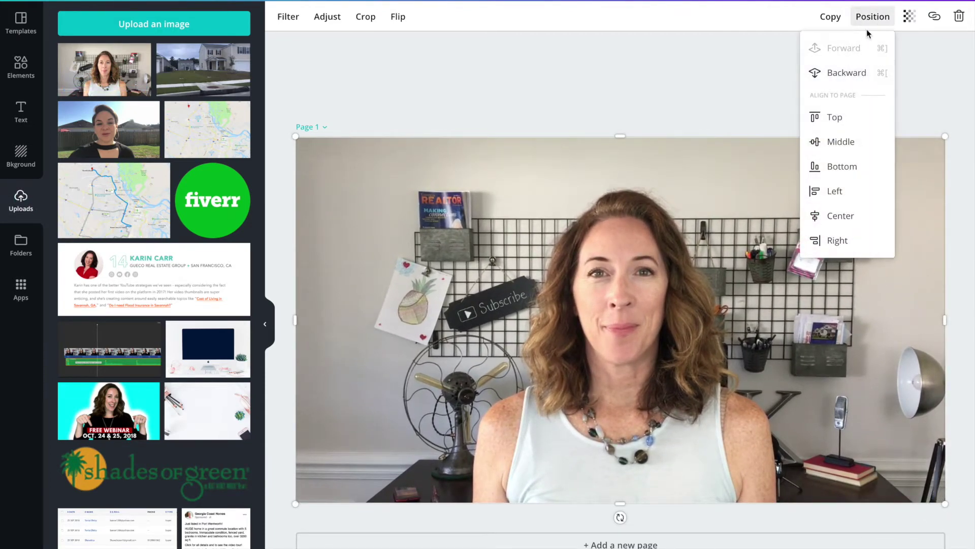
{"action": "left_click", "coordinate": [851, 73]}
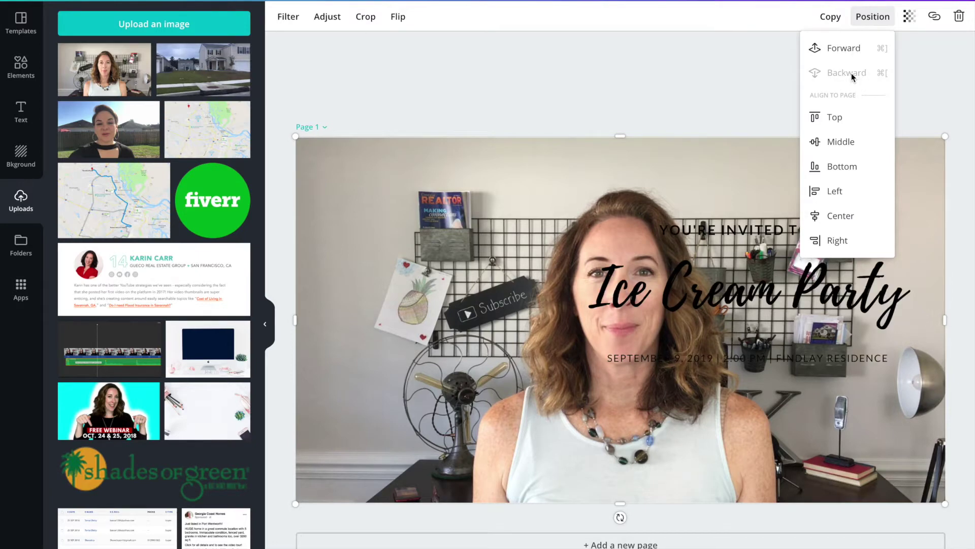
{"action": "left_click", "coordinate": [925, 221]}
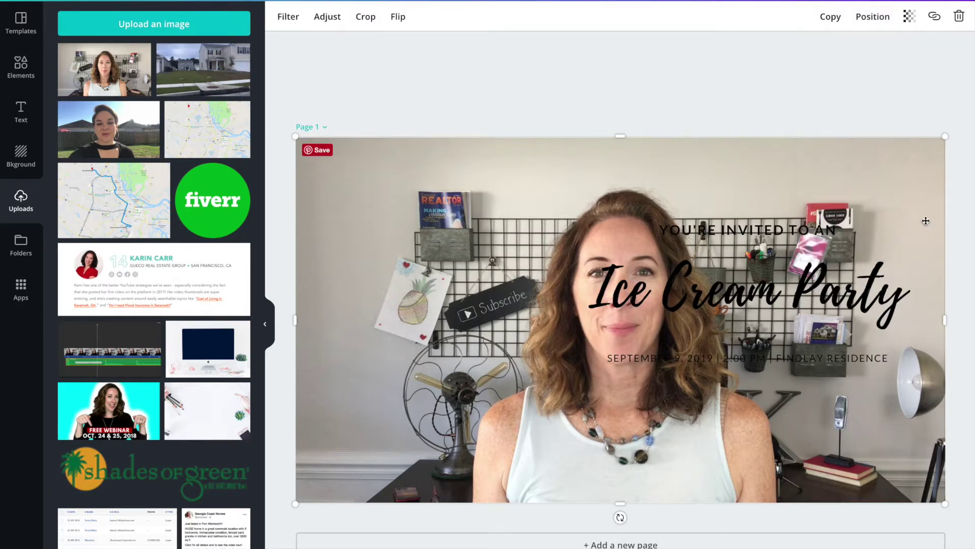
{"action": "left_click_drag", "start_coordinate": [784, 300], "coordinate": [796, 256]}
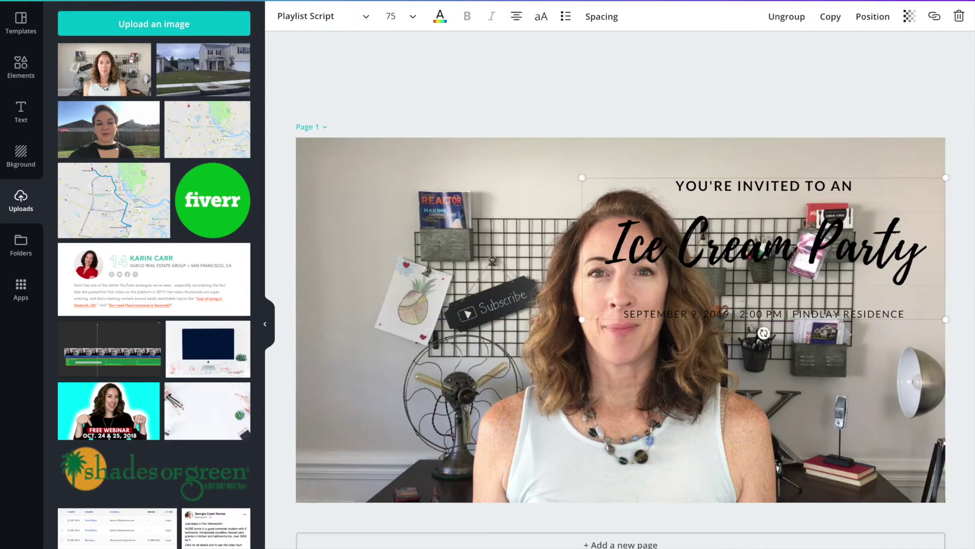
Make the Ice Cream Party title and the YOU'RE INVITED TO AN line white
{"action": "double_click", "coordinate": [795, 250]}
{"action": "left_click", "coordinate": [440, 17]}
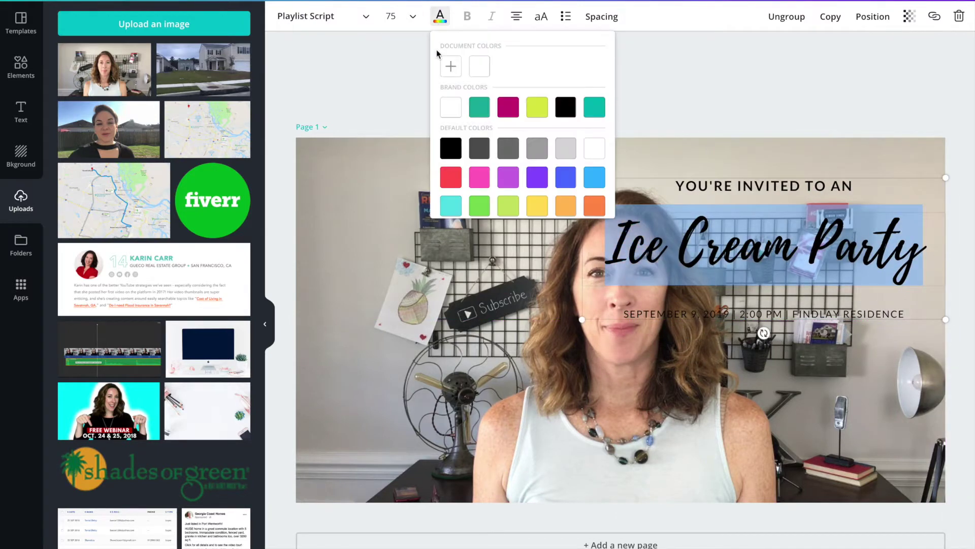
{"action": "left_click", "coordinate": [455, 109]}
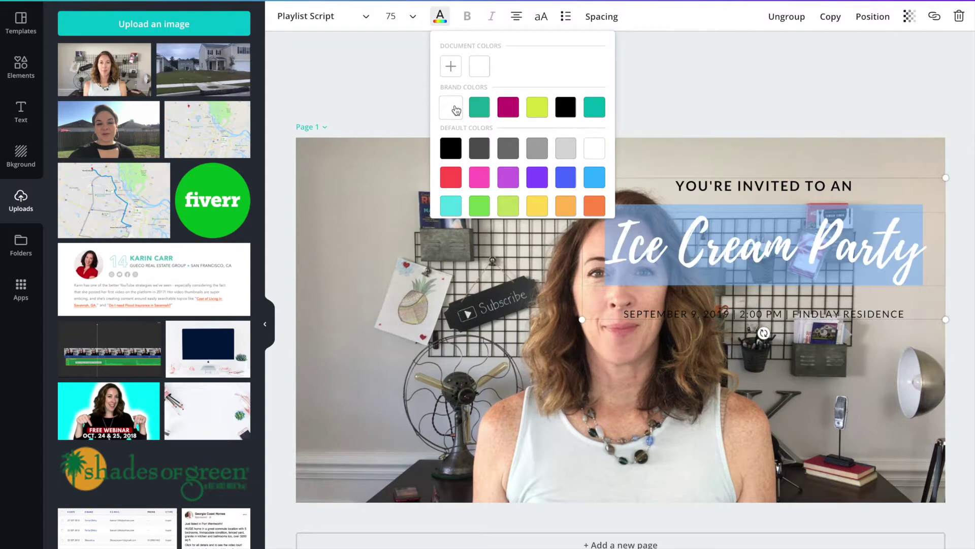
{"action": "left_click", "coordinate": [732, 187]}
{"action": "key", "text": "ctrl+a"}
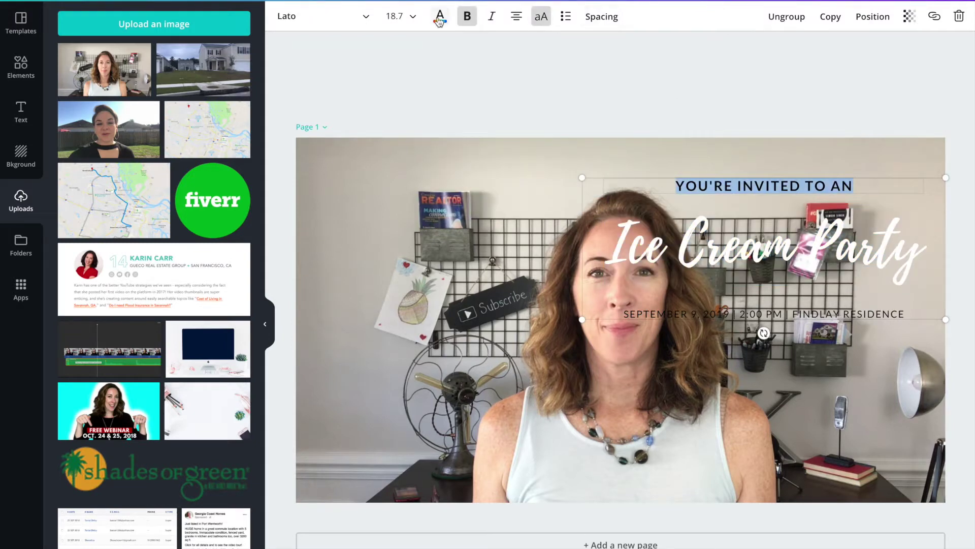
{"action": "left_click", "coordinate": [440, 18]}
{"action": "left_click", "coordinate": [450, 107]}
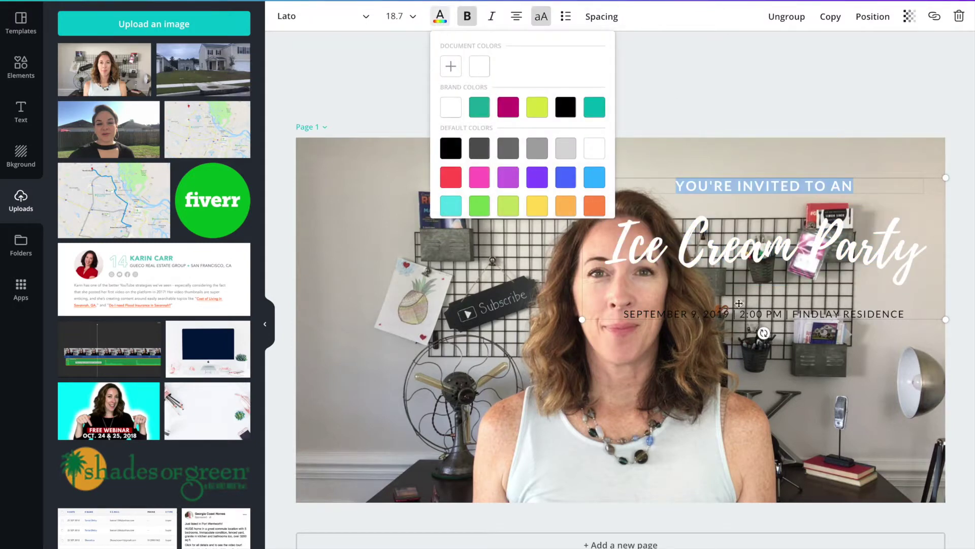
Make the date line white, then shrink the text group and move it upper-left
{"action": "left_click", "coordinate": [766, 314]}
{"action": "key", "text": "ctrl+a"}
{"action": "left_click", "coordinate": [440, 18]}
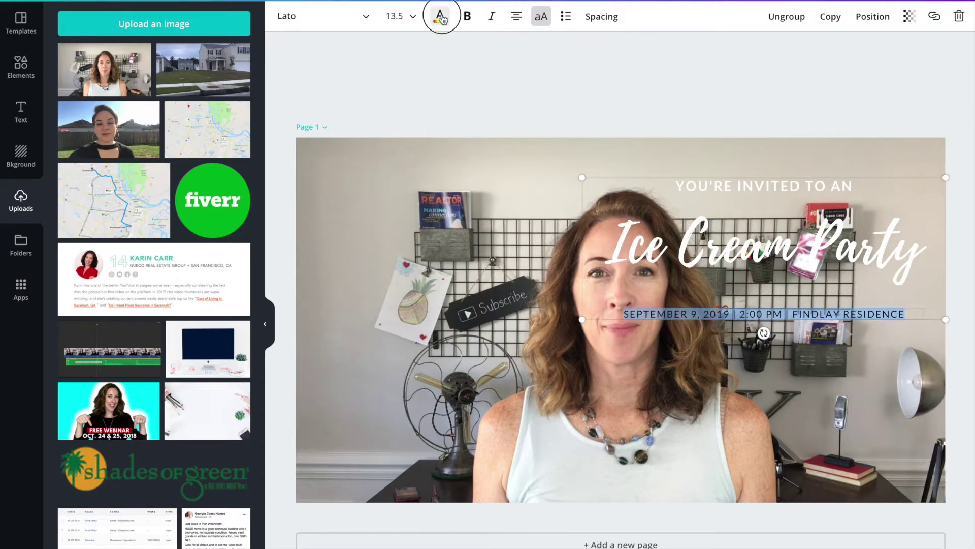
{"action": "left_click", "coordinate": [452, 109]}
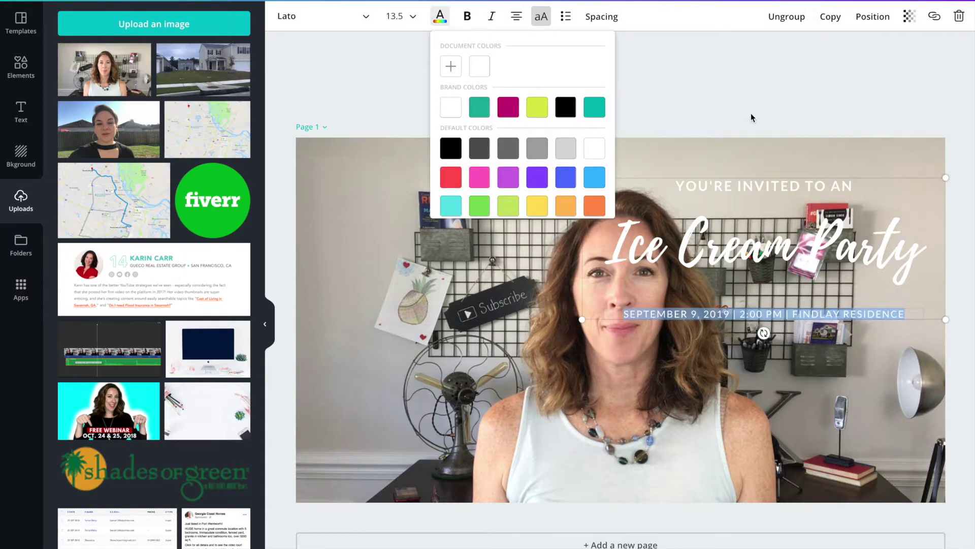
{"action": "left_click", "coordinate": [767, 93]}
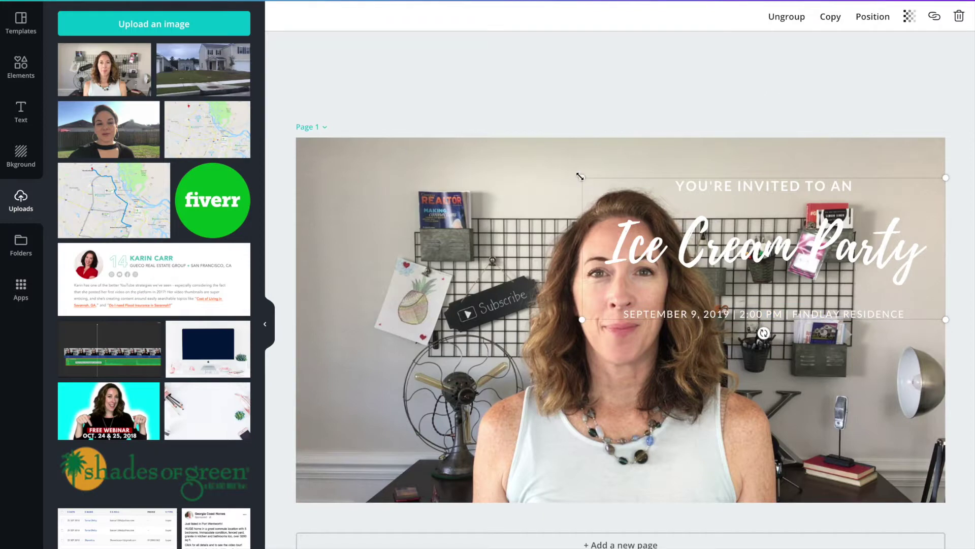
{"action": "left_click_drag", "start_coordinate": [580, 176], "coordinate": [692, 234]}
{"action": "left_click_drag", "start_coordinate": [822, 283], "coordinate": [432, 223]}
Change the Ice Cream Party title colour to magenta
{"action": "double_click", "coordinate": [432, 213]}
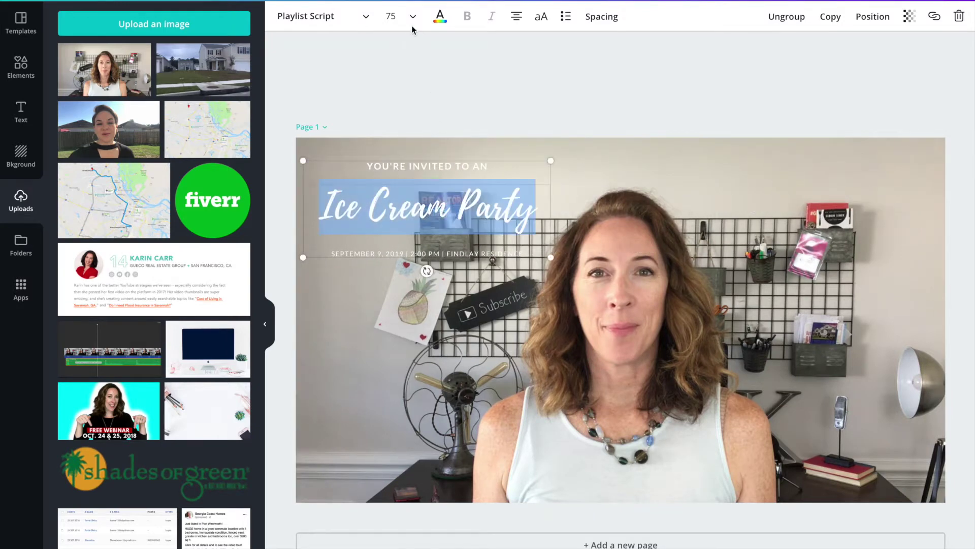
{"action": "left_click", "coordinate": [439, 17]}
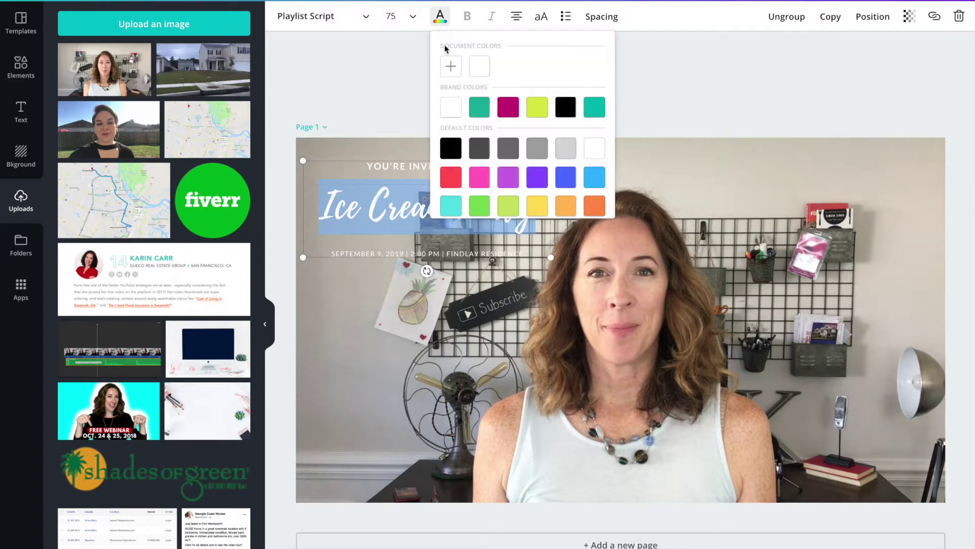
{"action": "left_click", "coordinate": [507, 107]}
{"action": "left_click", "coordinate": [769, 105]}
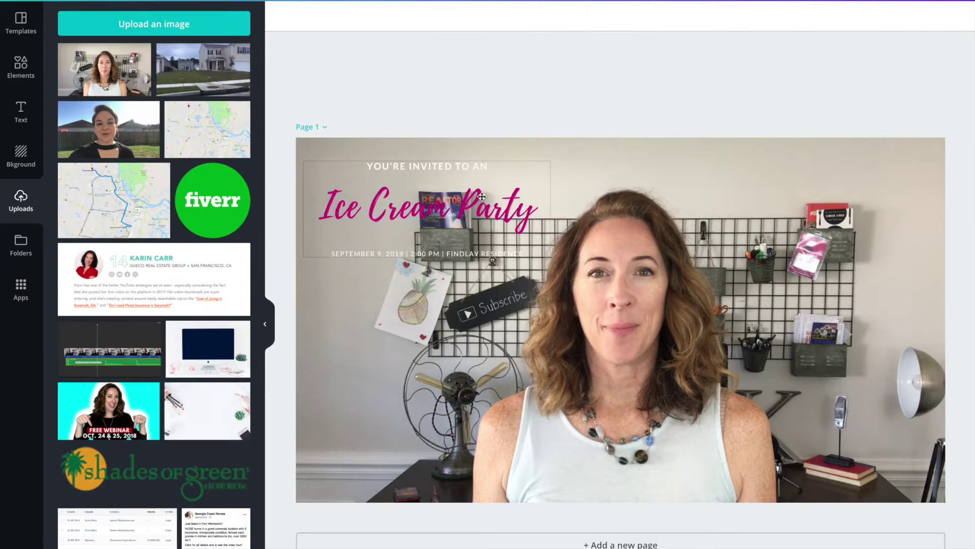
Replace the title wording with 'Open house!'
{"action": "left_click", "coordinate": [453, 257]}
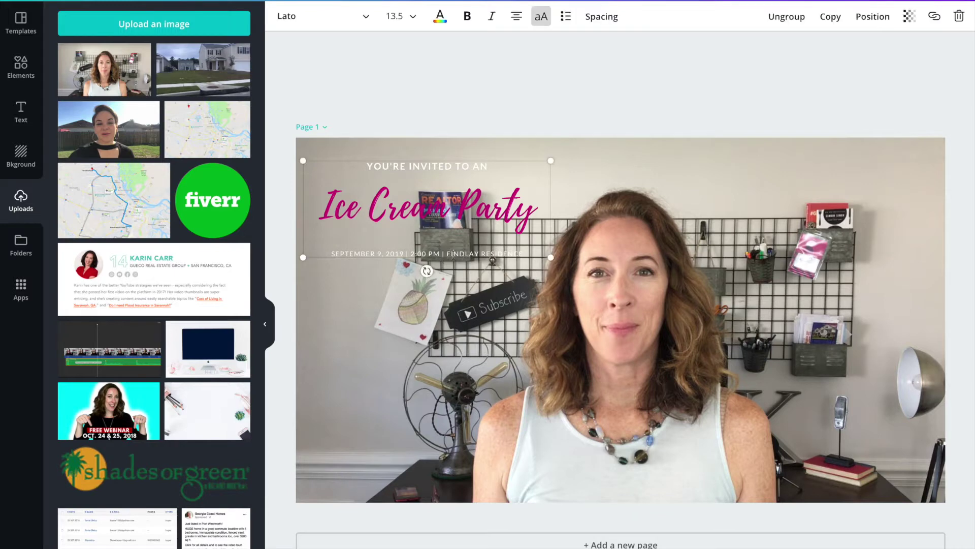
{"action": "left_click_drag", "start_coordinate": [523, 255], "coordinate": [358, 248]}
{"action": "left_click", "coordinate": [398, 214]}
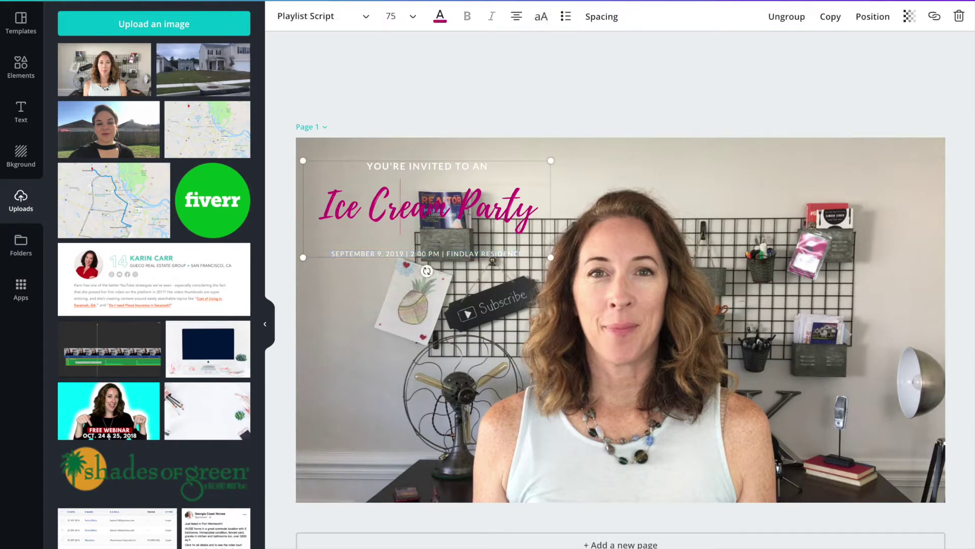
{"action": "left_click_drag", "start_coordinate": [534, 206], "coordinate": [300, 193]}
{"action": "key", "text": "BackSpace"}
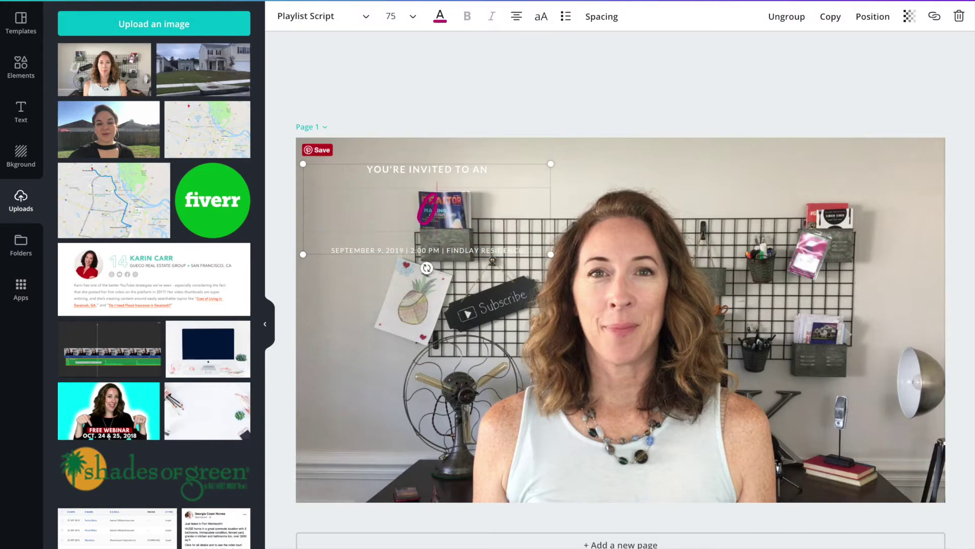
{"action": "type", "text": "Open house!"}
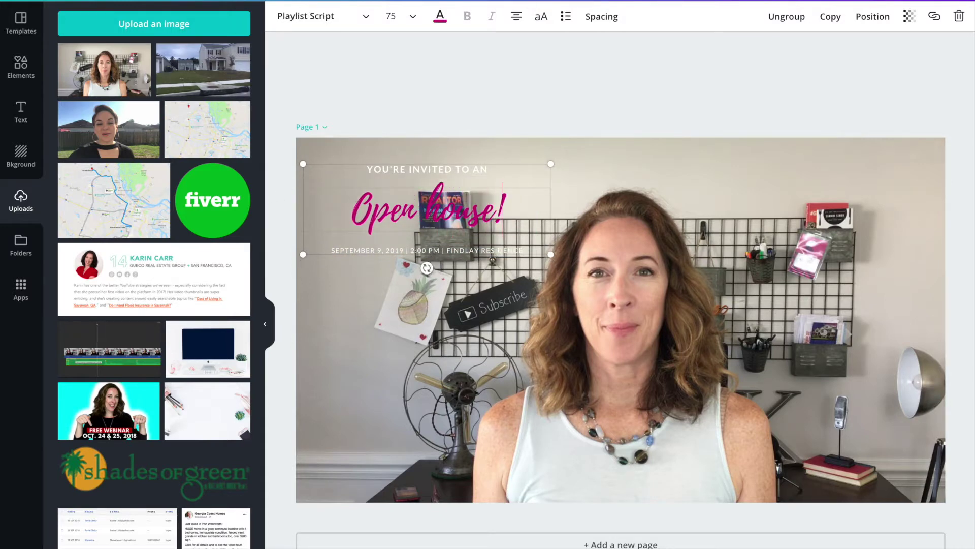
Delete FINDLAY RESIDENCE from the date line, then enlarge and slightly reposition the text group
{"action": "left_click", "coordinate": [485, 250]}
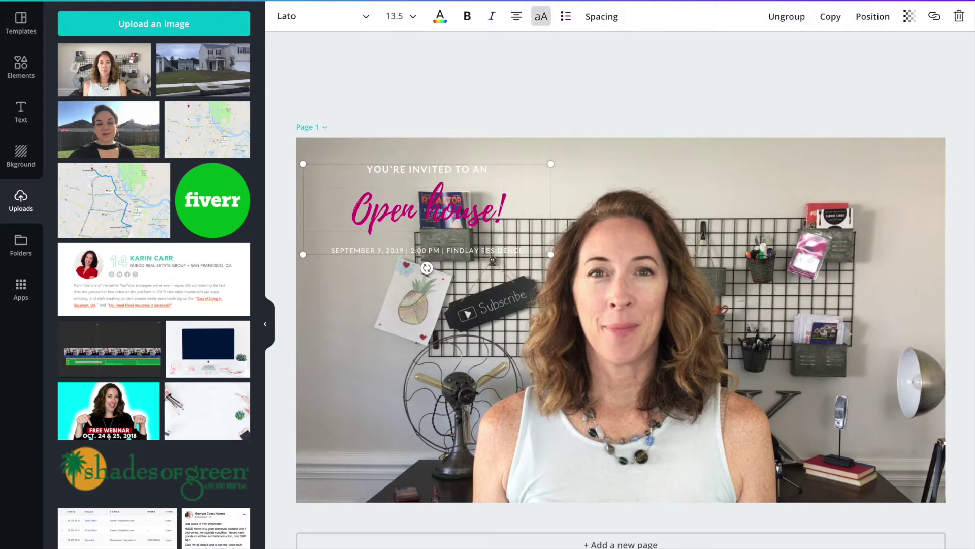
{"action": "left_click_drag", "start_coordinate": [524, 251], "coordinate": [446, 249]}
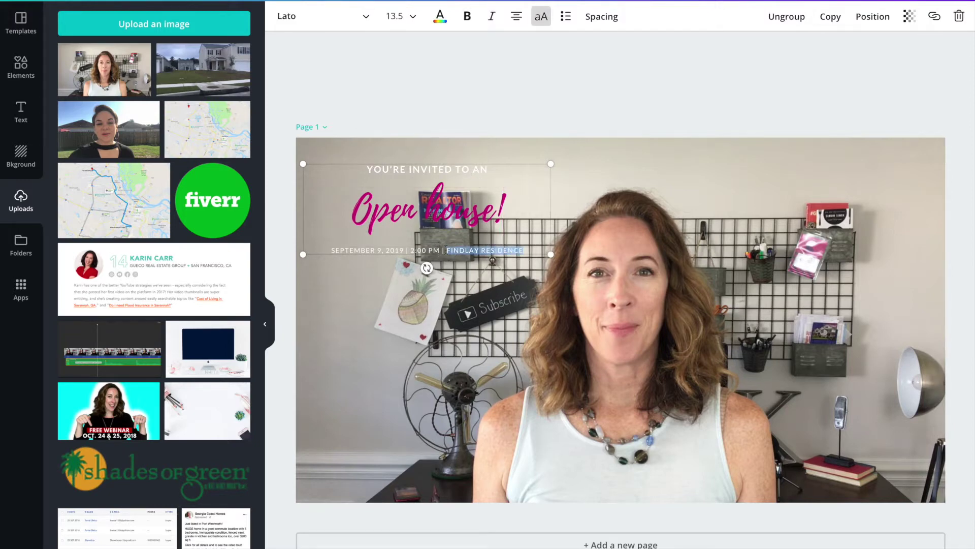
{"action": "key", "text": "BackSpace"}
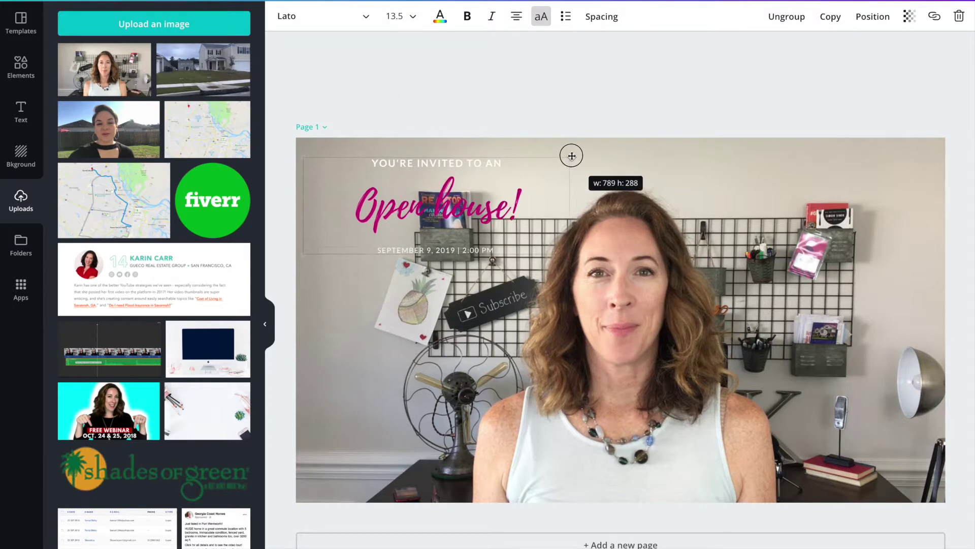
{"action": "left_click_drag", "start_coordinate": [572, 155], "coordinate": [607, 142]}
{"action": "left_click", "coordinate": [488, 219]}
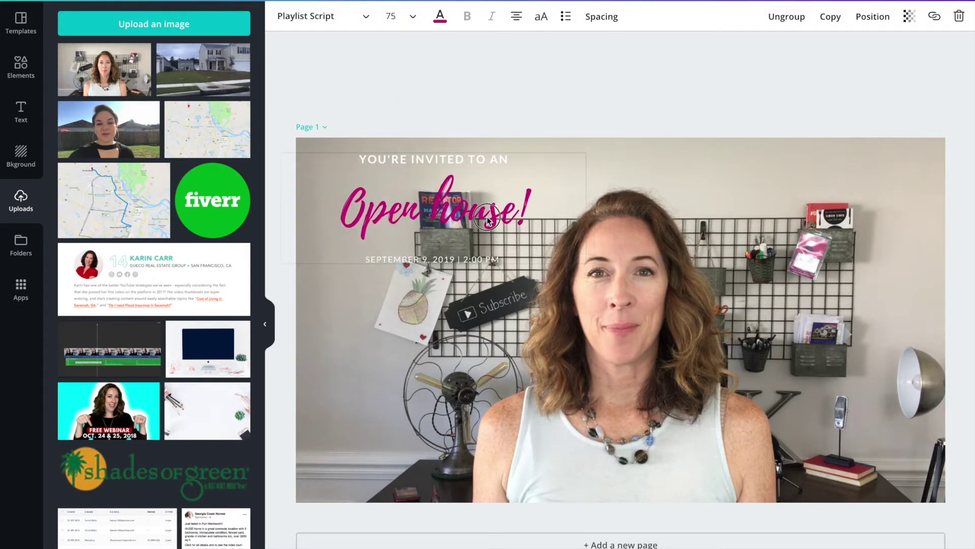
{"action": "left_click_drag", "start_coordinate": [488, 219], "coordinate": [474, 224]}
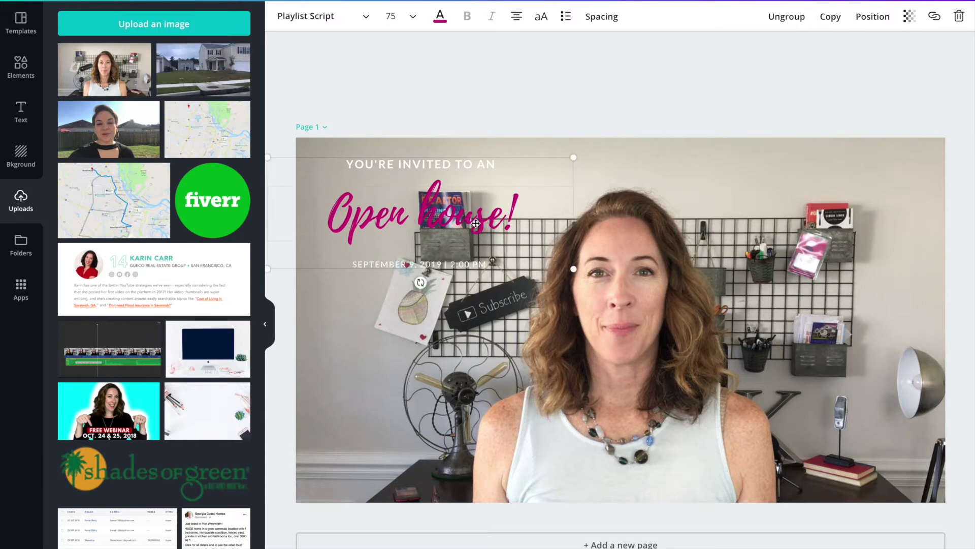
Delete the background photo and download the design as a transparent-background PNG
{"action": "left_click", "coordinate": [872, 190]}
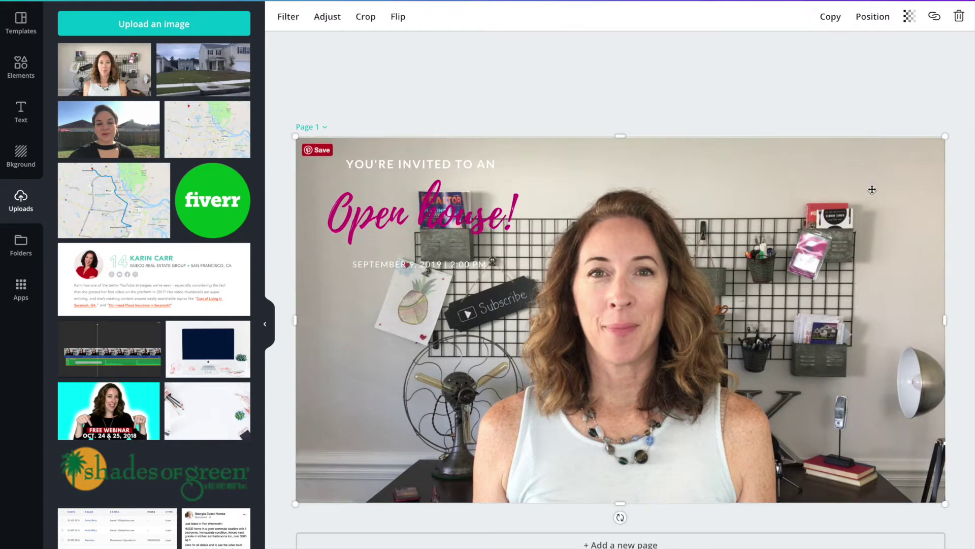
{"action": "key", "text": "Delete"}
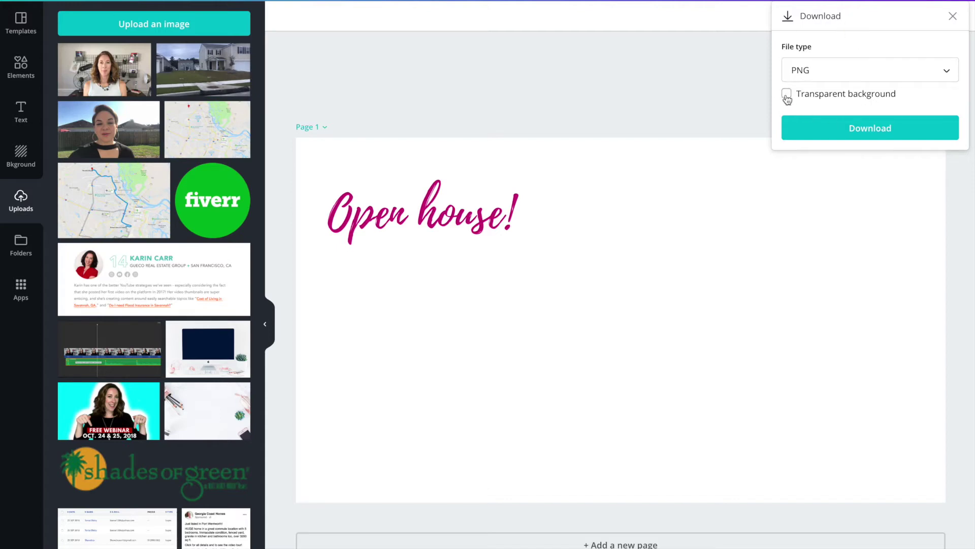
{"action": "left_click", "coordinate": [803, 71]}
{"action": "left_click", "coordinate": [815, 82]}
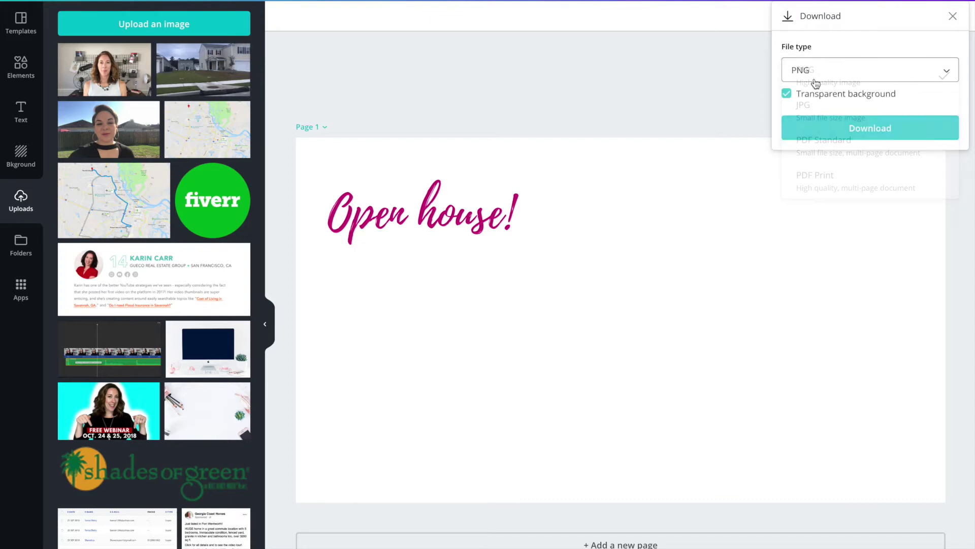
{"action": "left_click", "coordinate": [890, 134]}
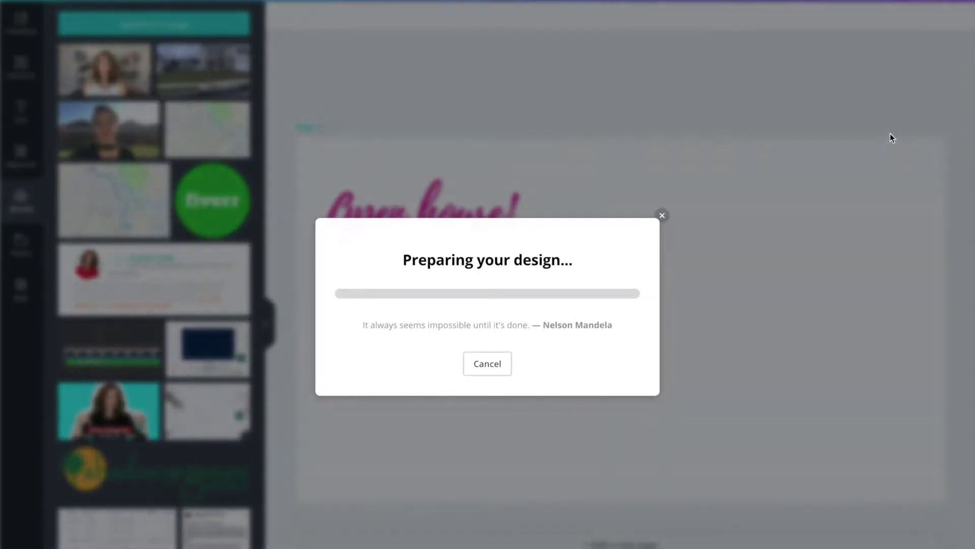
Switch to iMovie, select the My Movie 15 project, and bring up Import Media with Cmd-I
{"action": "key", "text": "super+Tab"}
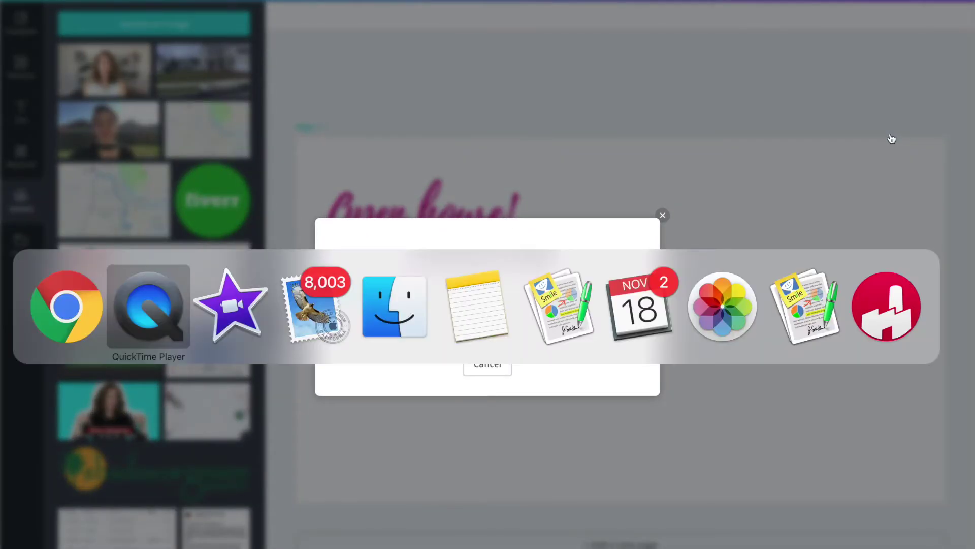
{"action": "key", "text": "super+Tab"}
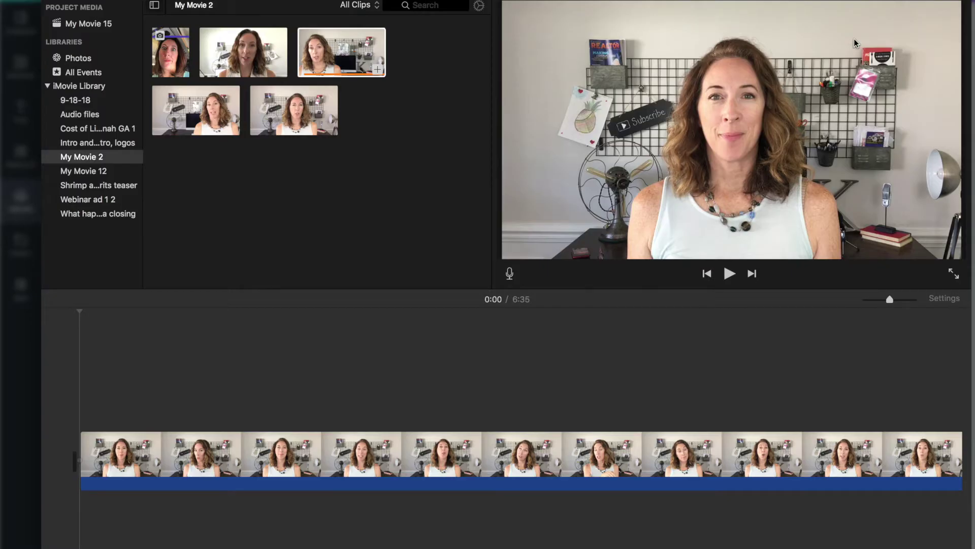
{"action": "left_click", "coordinate": [95, 30]}
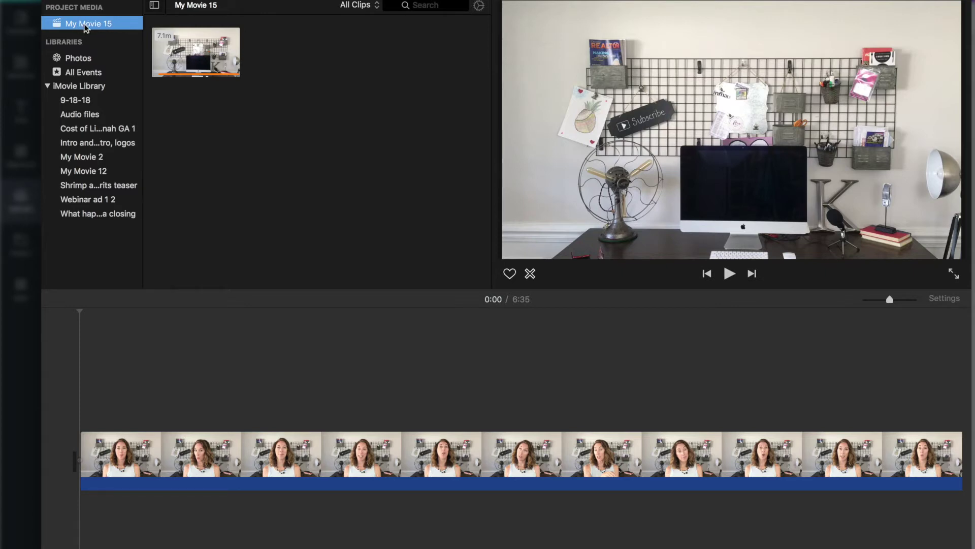
{"action": "key", "text": "super+i"}
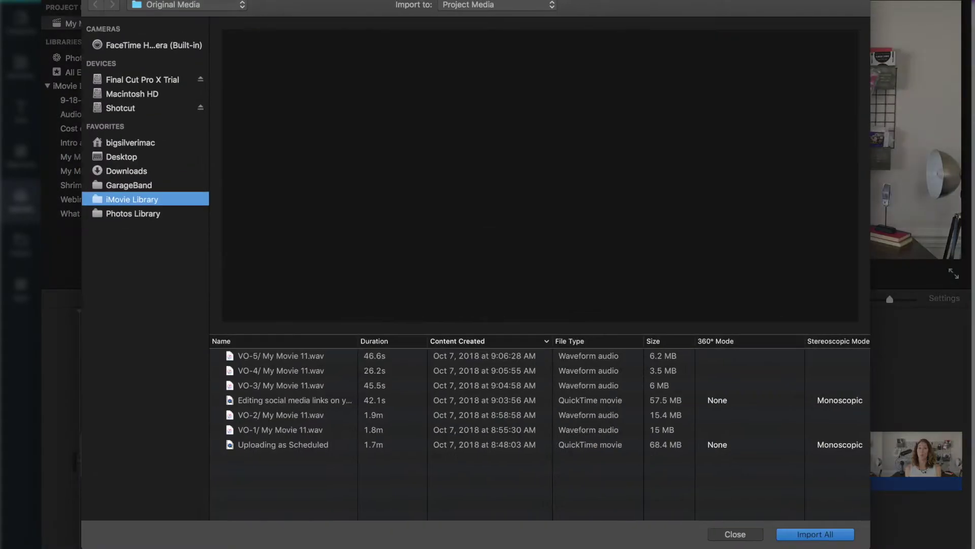
Import open house graphic.png from Downloads, drop it above the clip's start, and play to preview
{"action": "left_click", "coordinate": [141, 173]}
{"action": "left_click", "coordinate": [322, 355]}
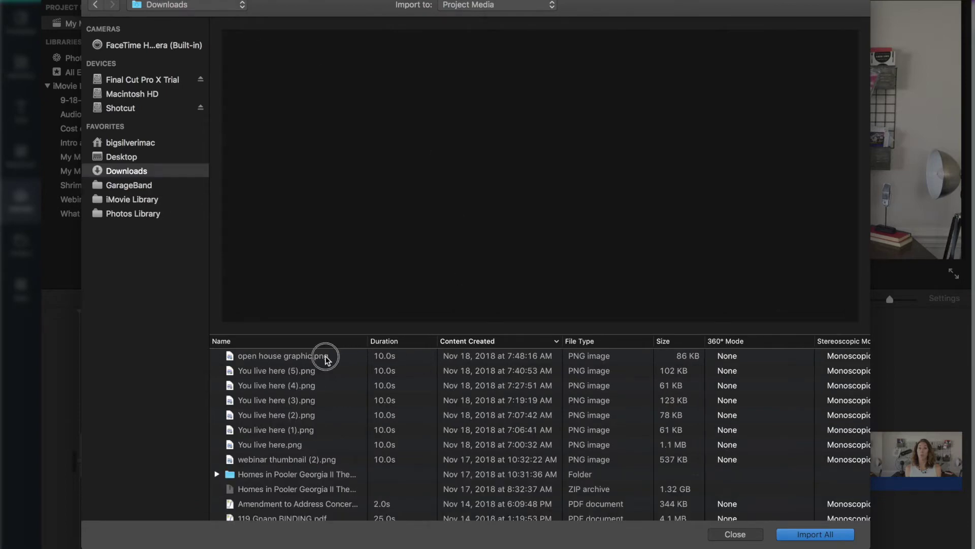
{"action": "left_click", "coordinate": [831, 539]}
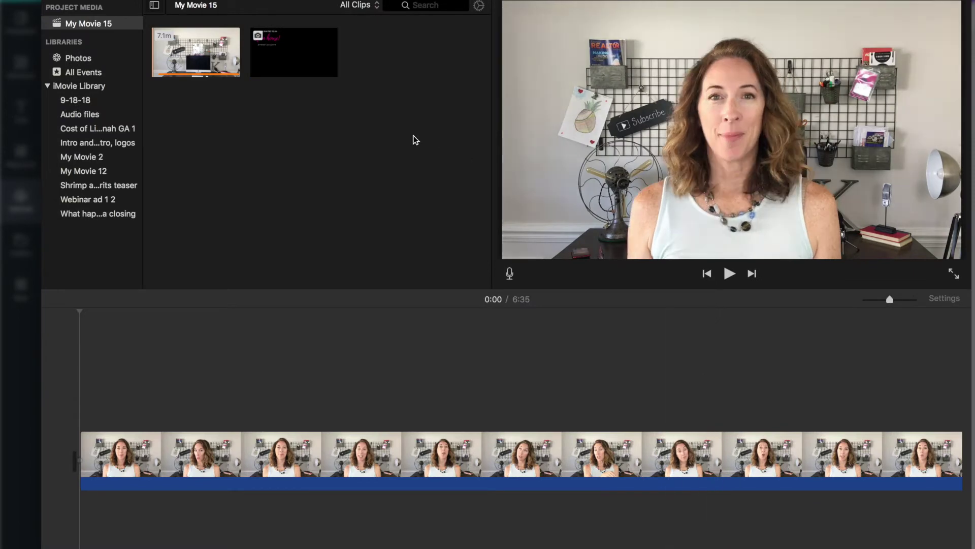
{"action": "left_click_drag", "start_coordinate": [298, 53], "coordinate": [96, 402]}
{"action": "key", "text": "space"}
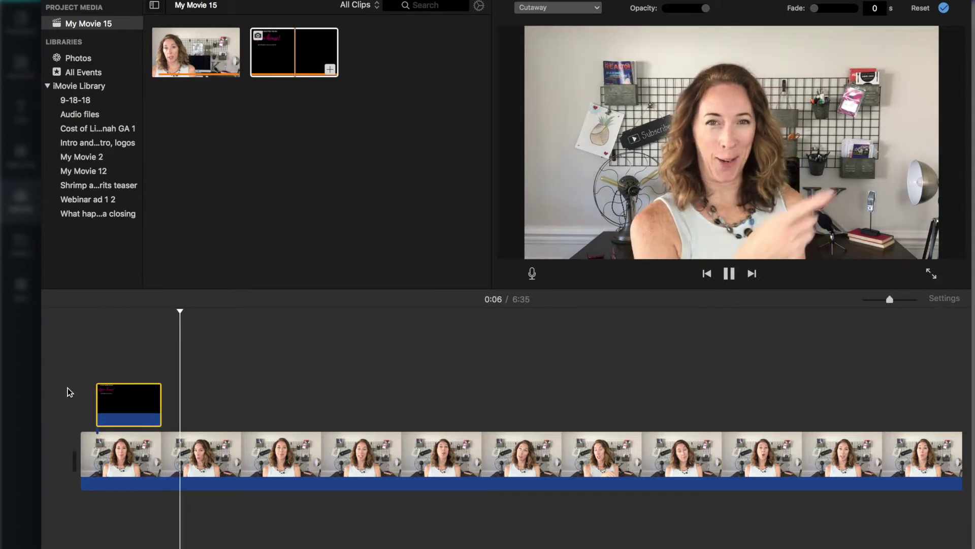
Stop playback and trim the Open House cutaway's end down to 3.3 seconds
{"action": "left_click", "coordinate": [123, 413]}
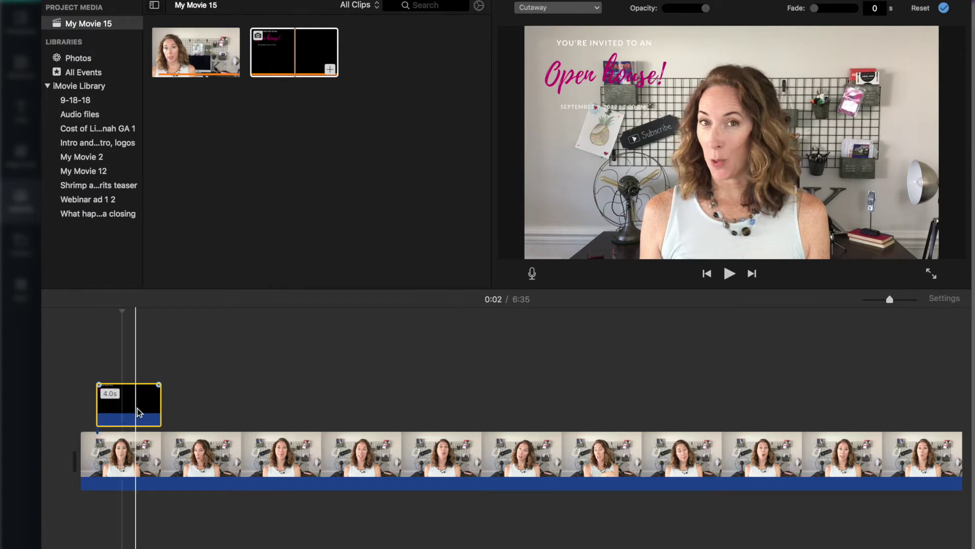
{"action": "left_click", "coordinate": [162, 411]}
{"action": "mouse_move", "coordinate": [161, 411]}
{"action": "left_mouse_down"}
{"action": "mouse_move", "coordinate": [259, 412]}
{"action": "mouse_move", "coordinate": [149, 410]}
{"action": "left_mouse_up"}
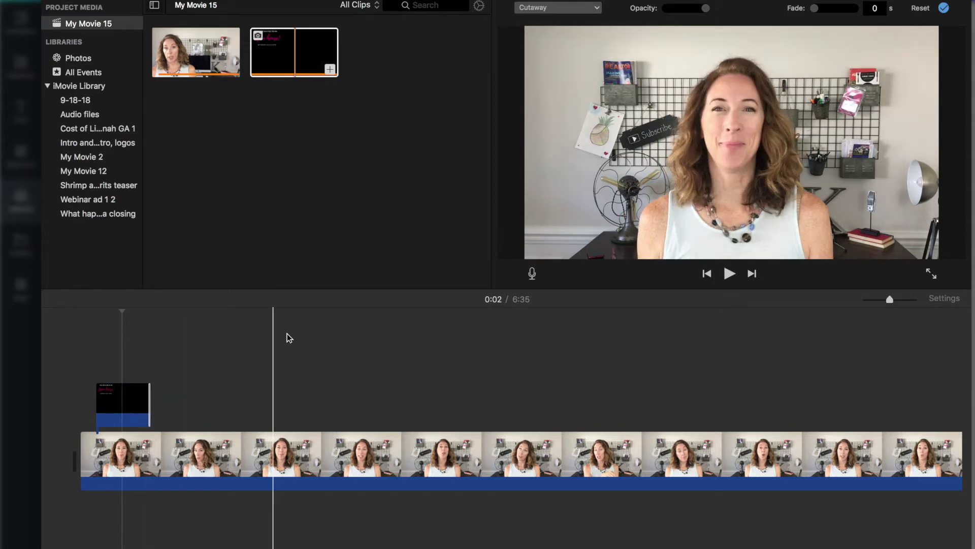
{"action": "left_click", "coordinate": [126, 414]}
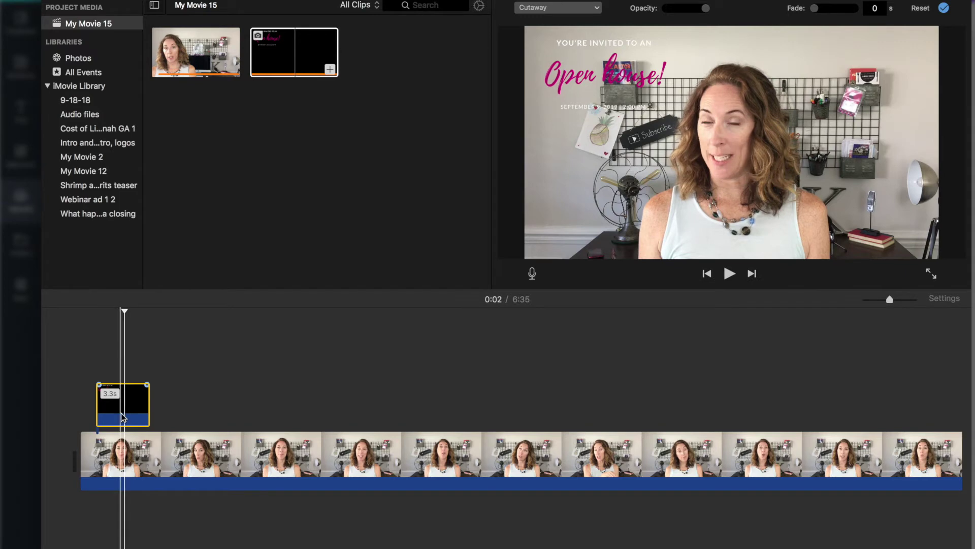
Set the overlay to Picture in Picture and enlarge it across the frame's top-left
{"action": "left_click", "coordinate": [558, 9]}
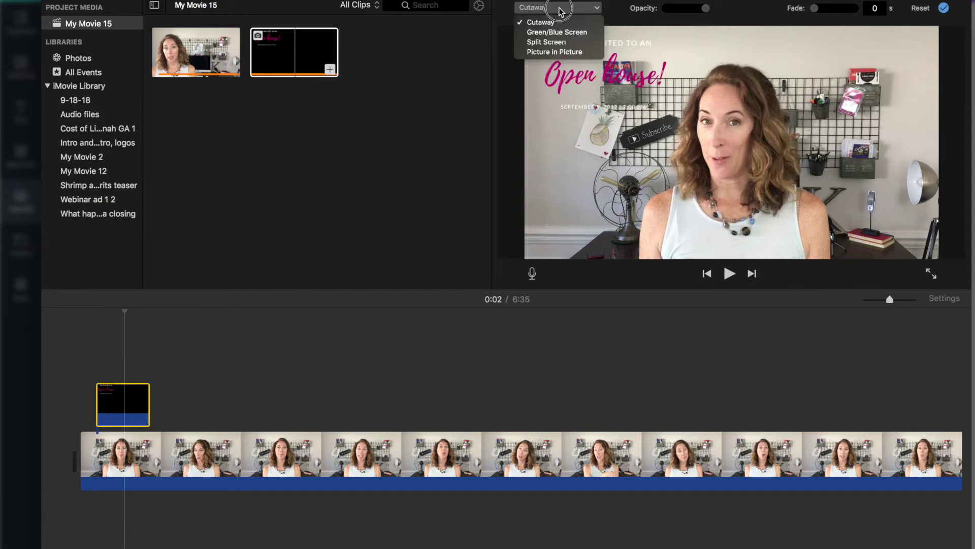
{"action": "left_click", "coordinate": [554, 52]}
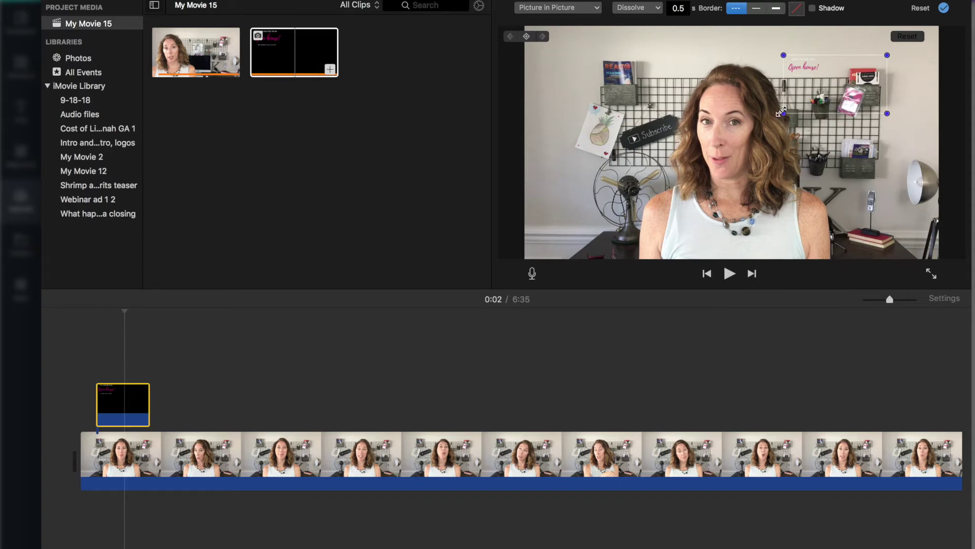
{"action": "left_click_drag", "start_coordinate": [784, 115], "coordinate": [411, 264]}
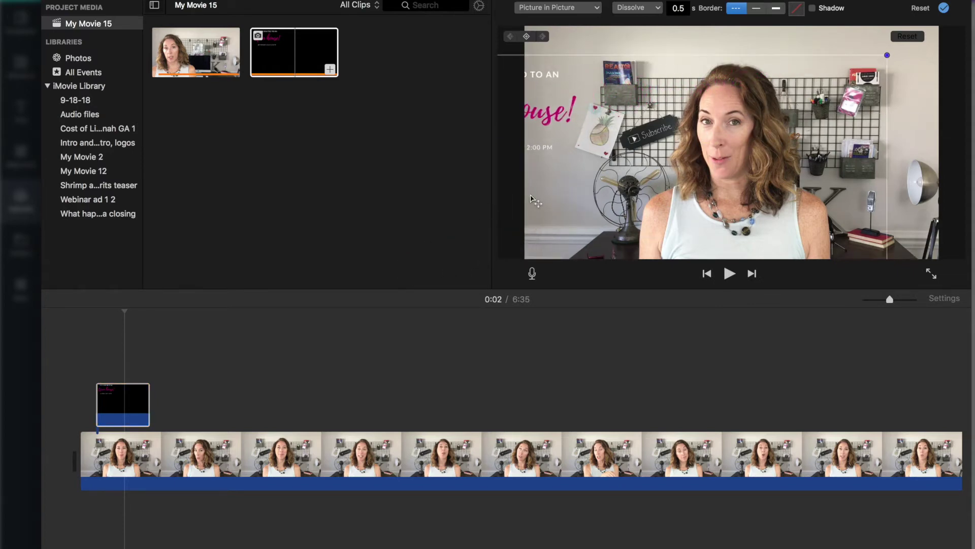
{"action": "left_click_drag", "start_coordinate": [612, 106], "coordinate": [688, 100]}
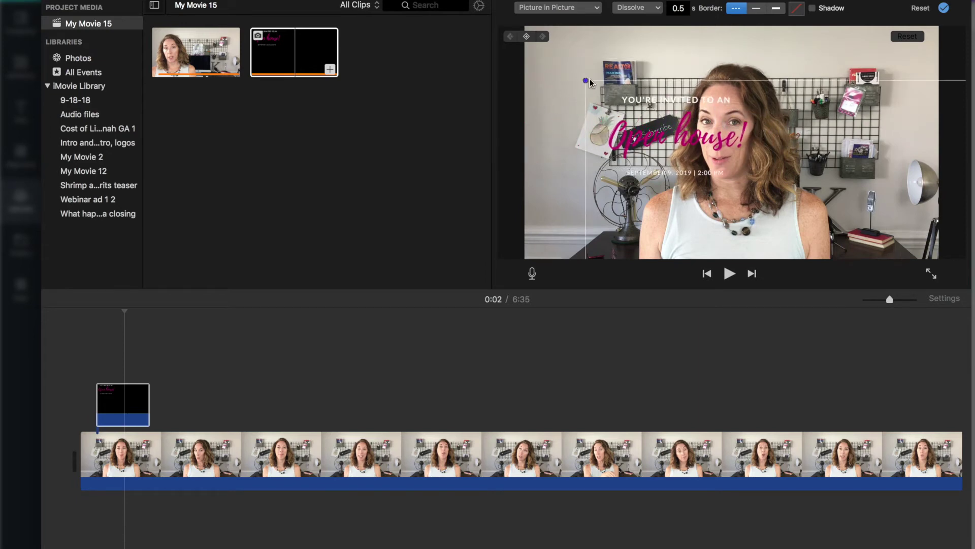
{"action": "left_click_drag", "start_coordinate": [585, 81], "coordinate": [523, 45]}
{"action": "left_click_drag", "start_coordinate": [680, 130], "coordinate": [664, 105]}
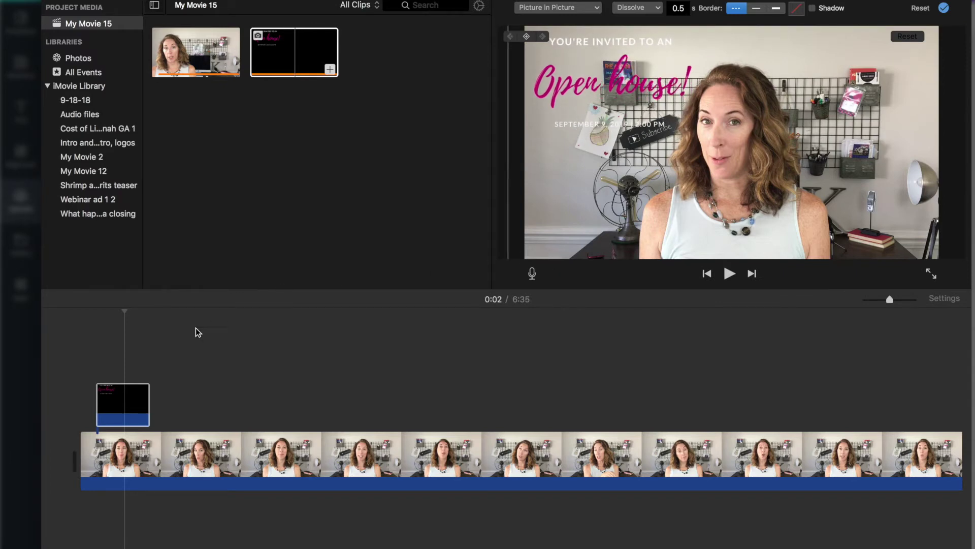
Change the title overlay's transition to Zoom and preview it
{"action": "left_click", "coordinate": [126, 404]}
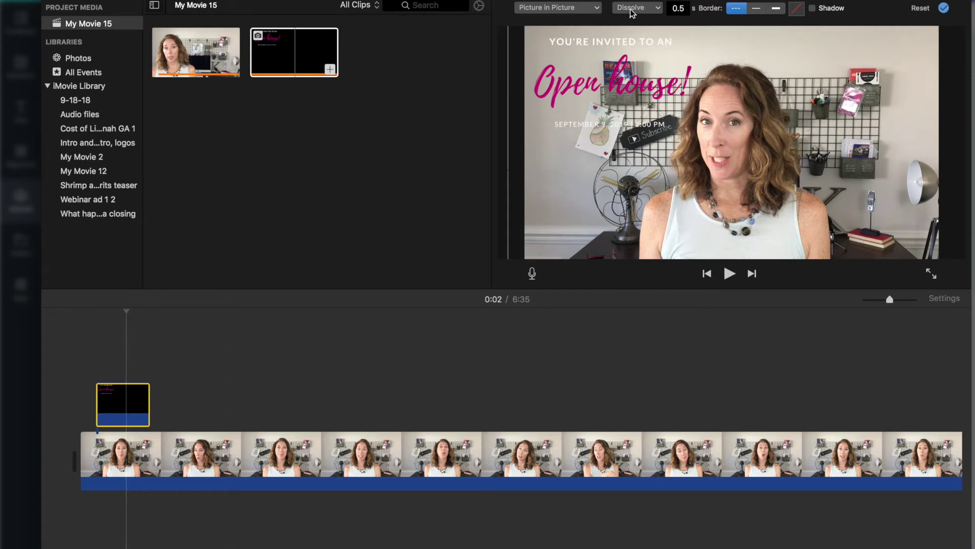
{"action": "left_click", "coordinate": [632, 10]}
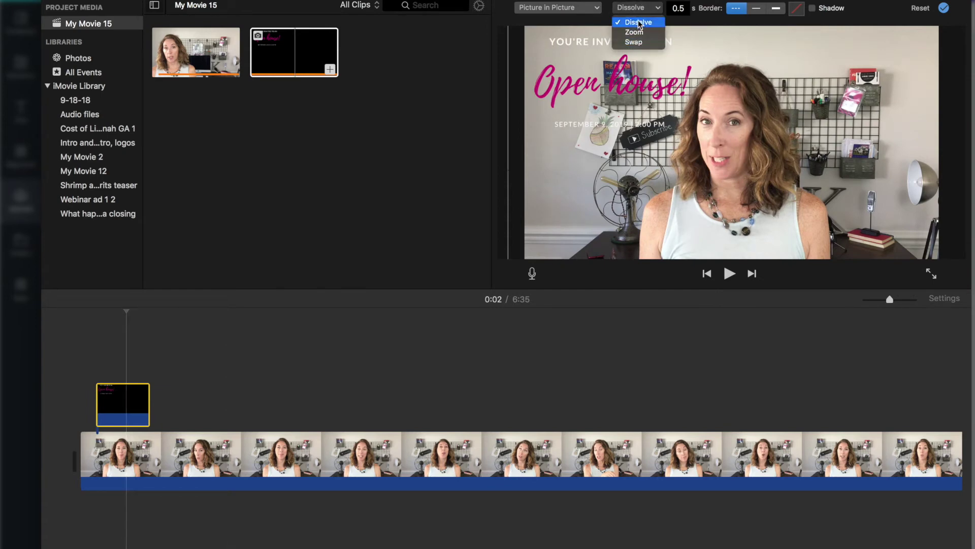
{"action": "left_click", "coordinate": [634, 32]}
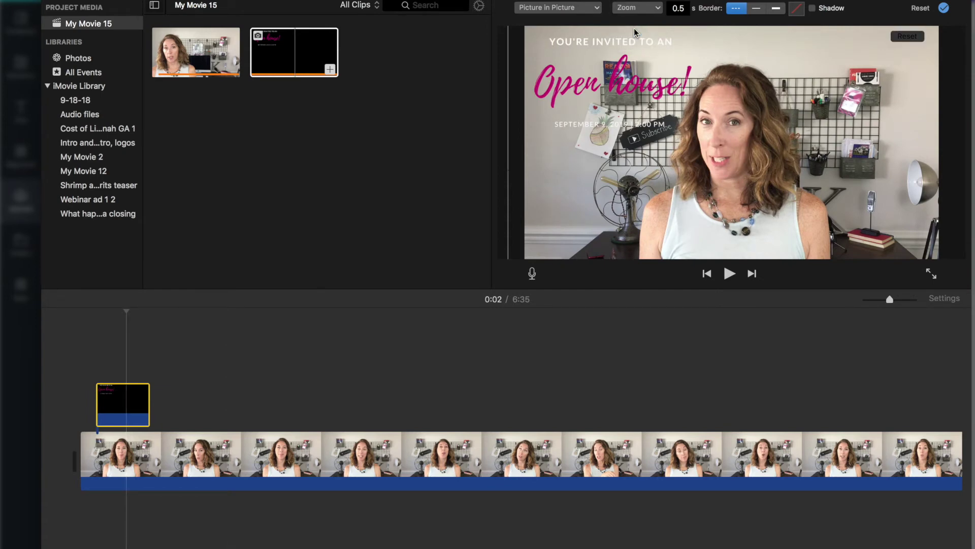
{"action": "left_click", "coordinate": [943, 9]}
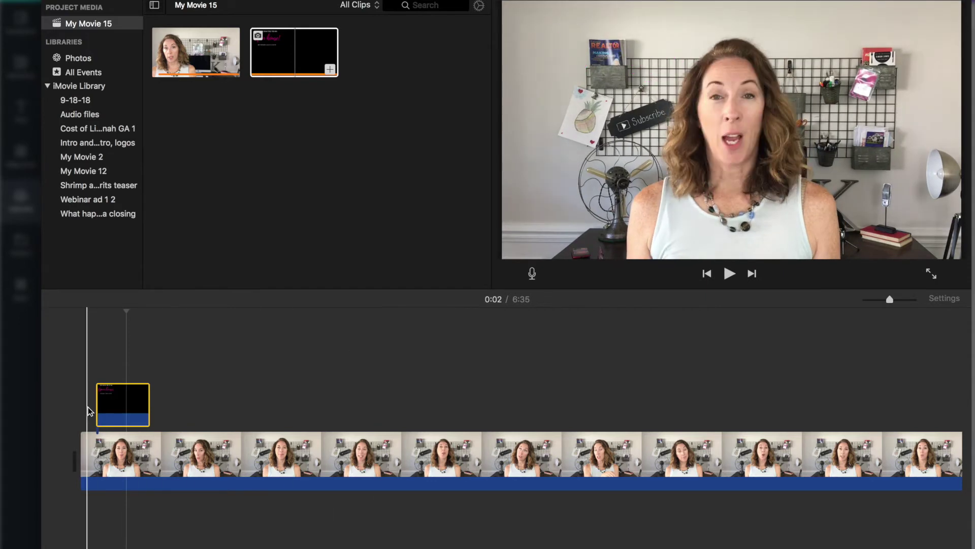
{"action": "key", "text": "space"}
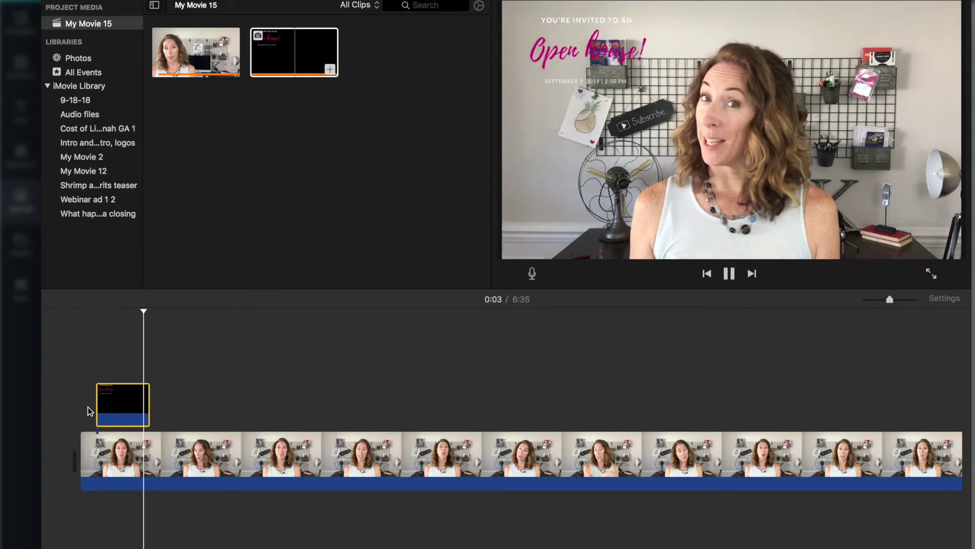
Switch the title overlay's transition back to Dissolve and preview it
{"action": "left_click", "coordinate": [125, 413]}
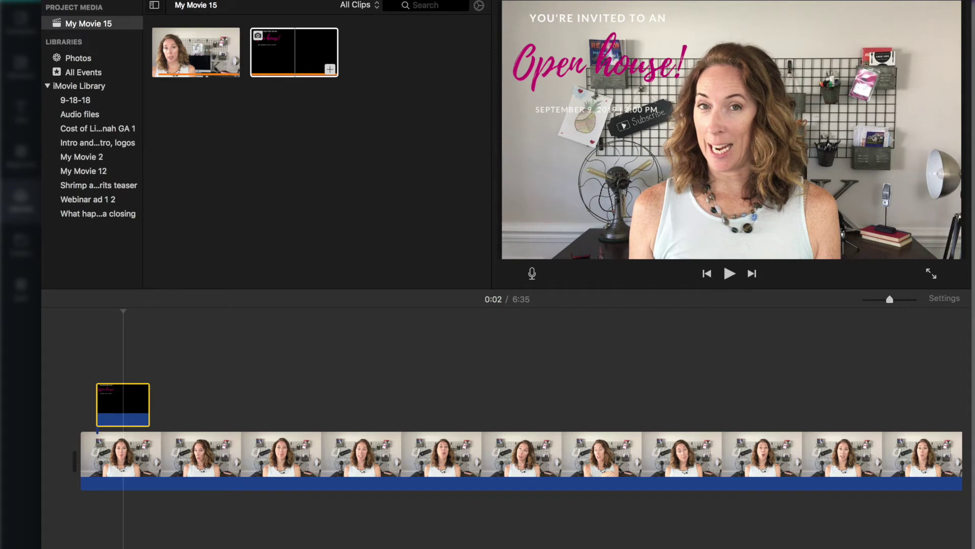
{"action": "left_click", "coordinate": [629, 17]}
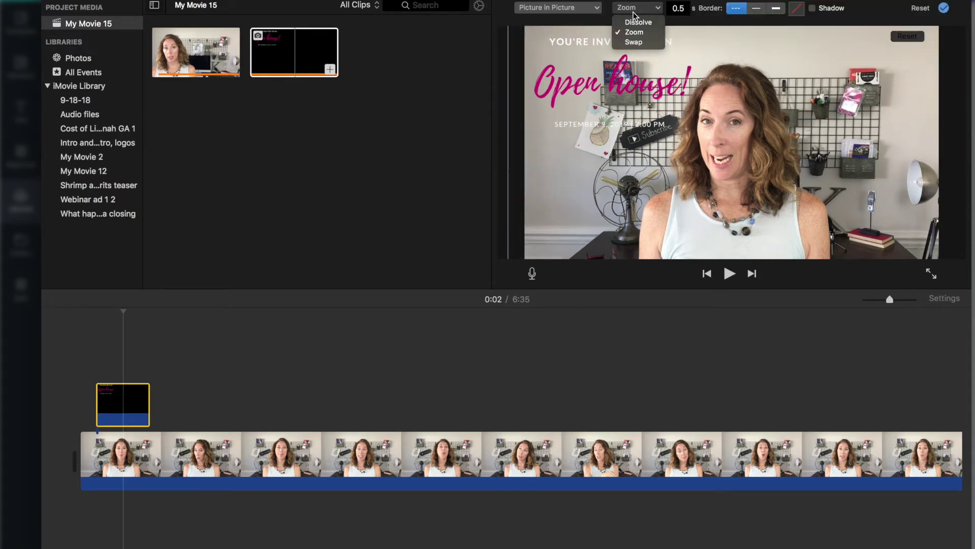
{"action": "left_click", "coordinate": [629, 19]}
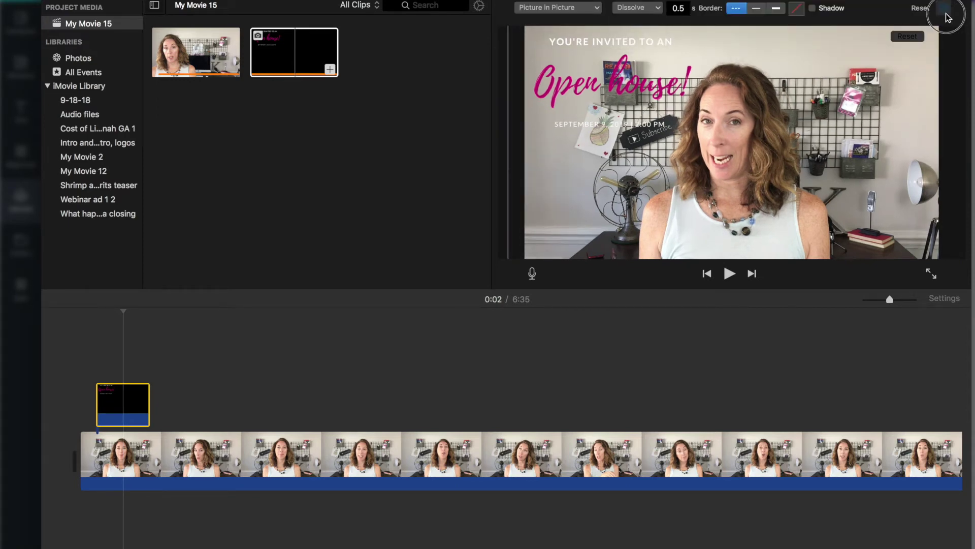
{"action": "left_click", "coordinate": [943, 8]}
{"action": "key", "text": "space"}
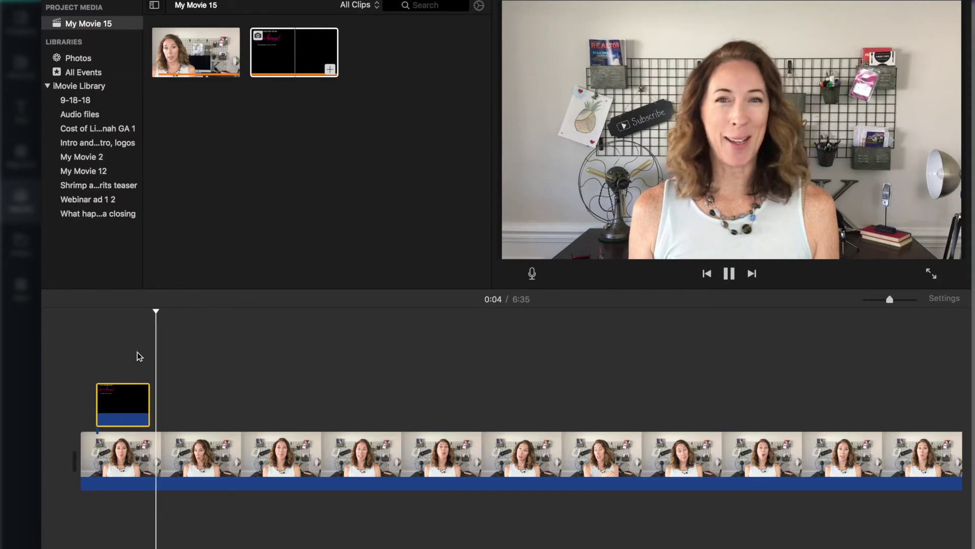
Pause playback and delete the Open house! title clip, then return to Canva
{"action": "key", "text": "space"}
{"action": "left_click", "coordinate": [123, 401]}
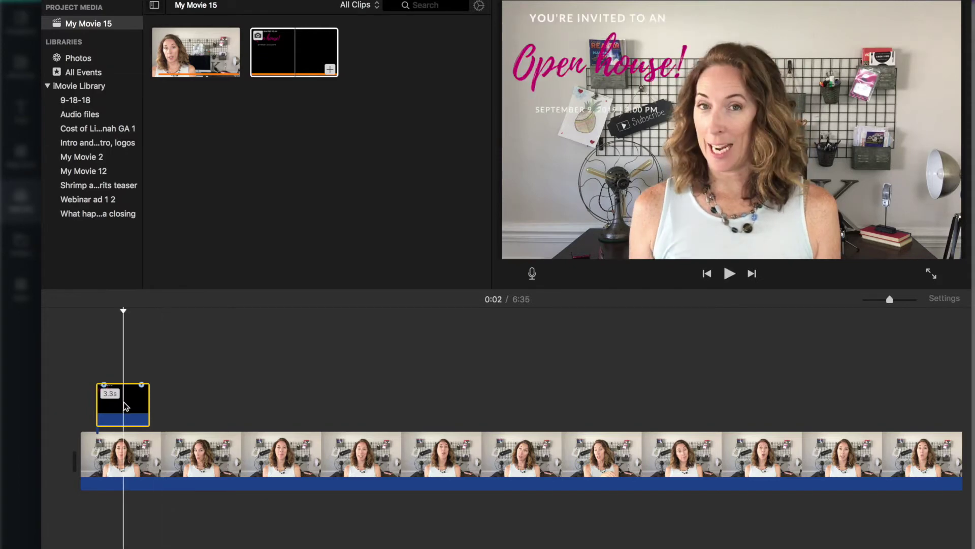
{"action": "key", "text": "Delete"}
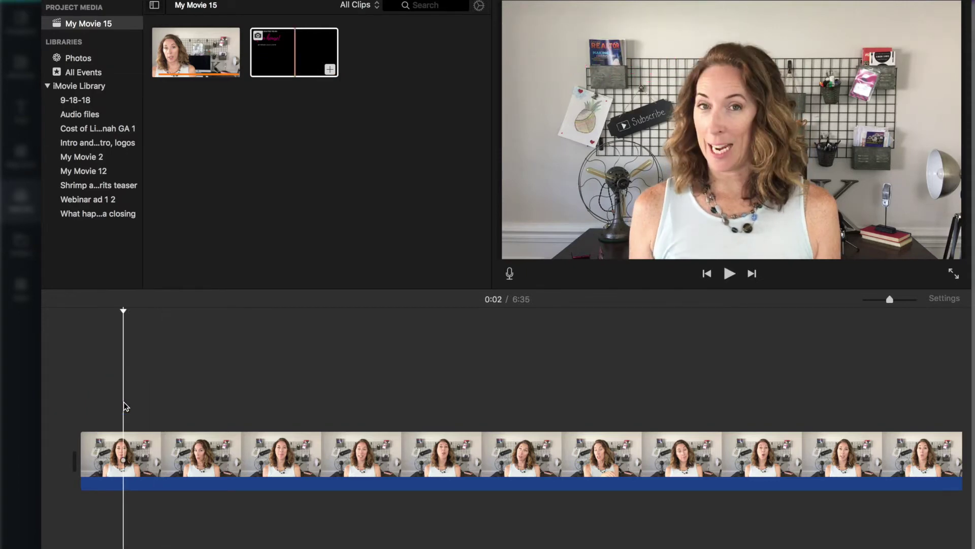
{"action": "key", "text": "super+Tab"}
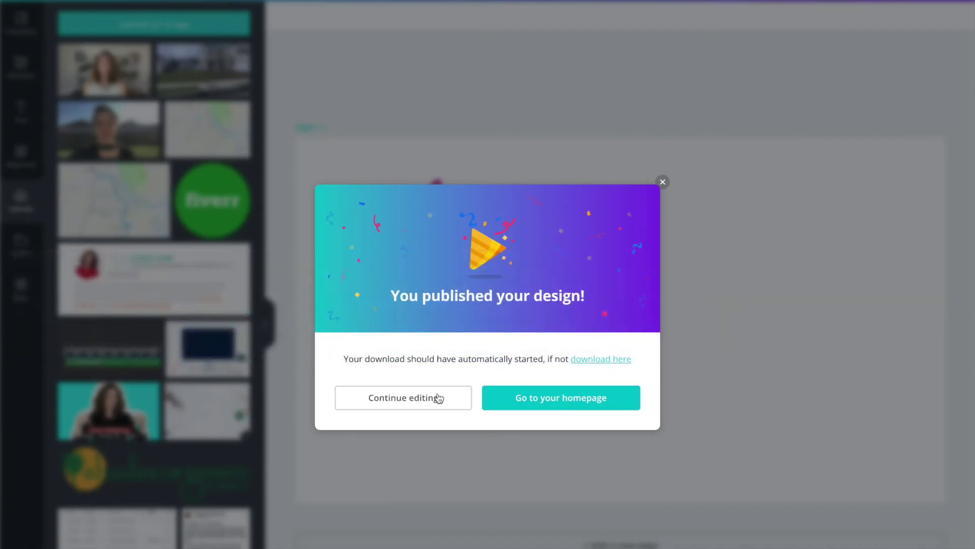
Dismiss the publish message and delete the Open house! text group
{"action": "left_click", "coordinate": [439, 398]}
{"action": "left_click", "coordinate": [454, 224]}
{"action": "left_click", "coordinate": [454, 224]}
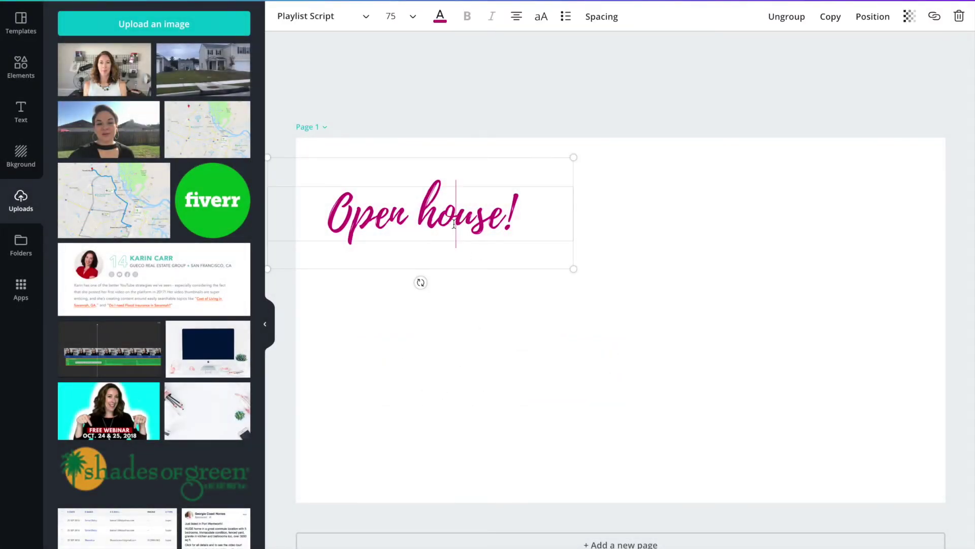
{"action": "left_click", "coordinate": [959, 17]}
{"action": "left_click", "coordinate": [931, 73]}
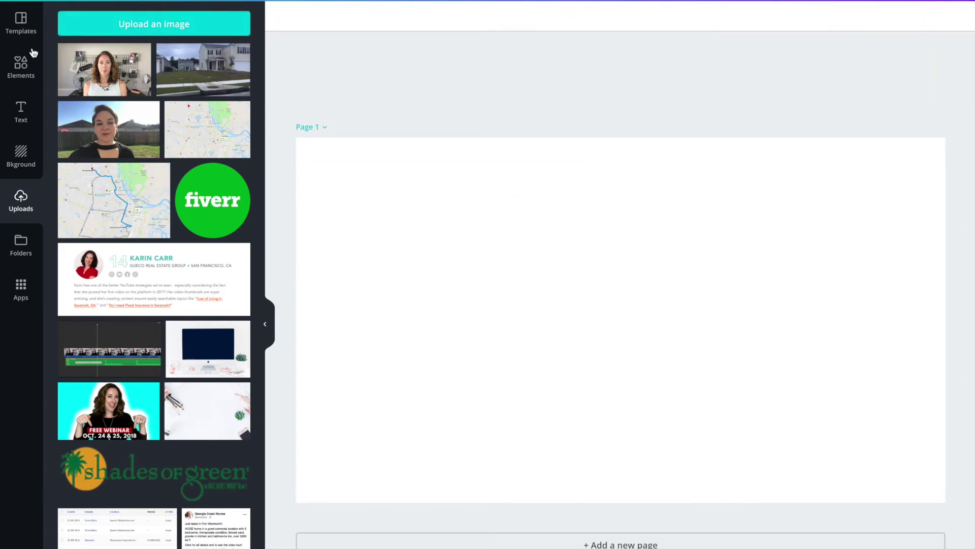
Search Elements for 'happy face emoji', filtered to free Graphics only
{"action": "left_click", "coordinate": [21, 65]}
{"action": "left_click", "coordinate": [132, 17]}
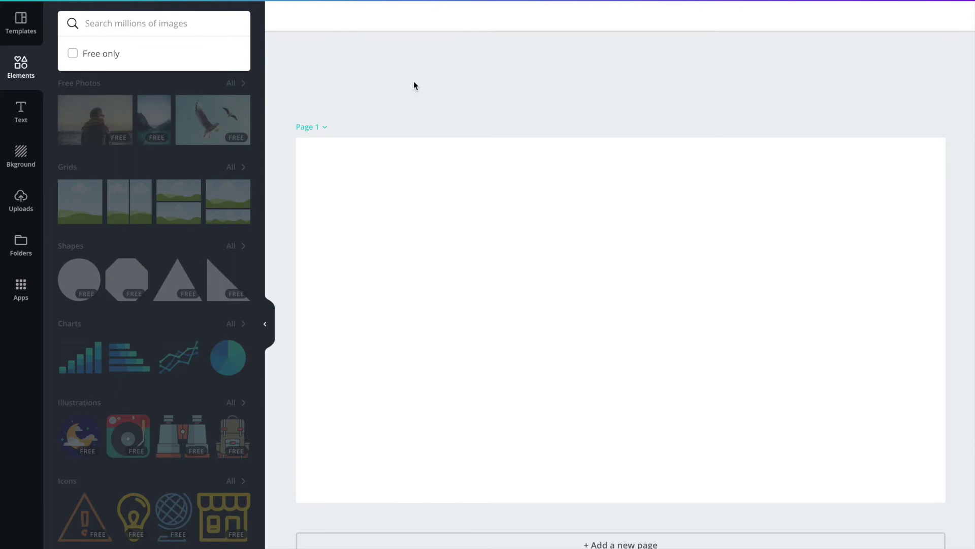
{"action": "type", "text": "happy f"}
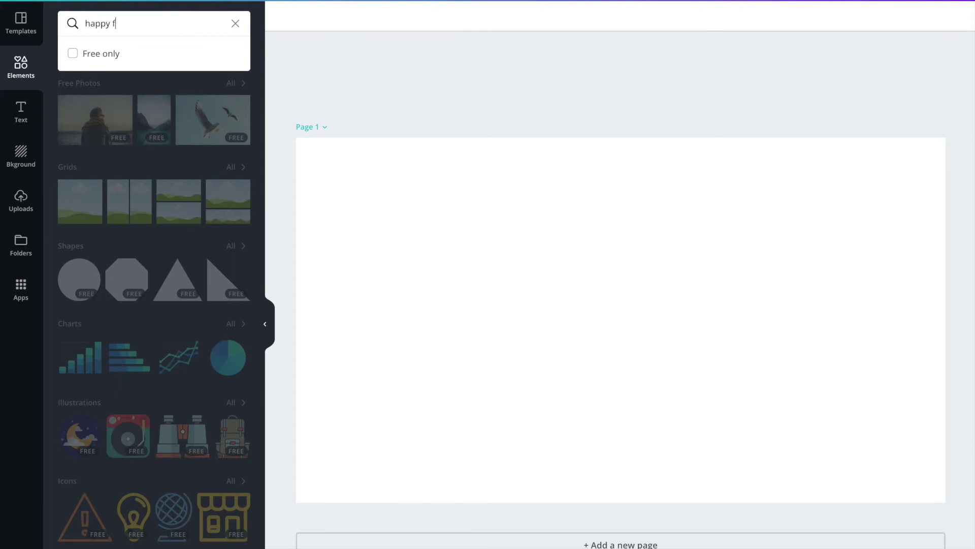
{"action": "type", "text": "ace emoji"}
{"action": "key", "text": "Return"}
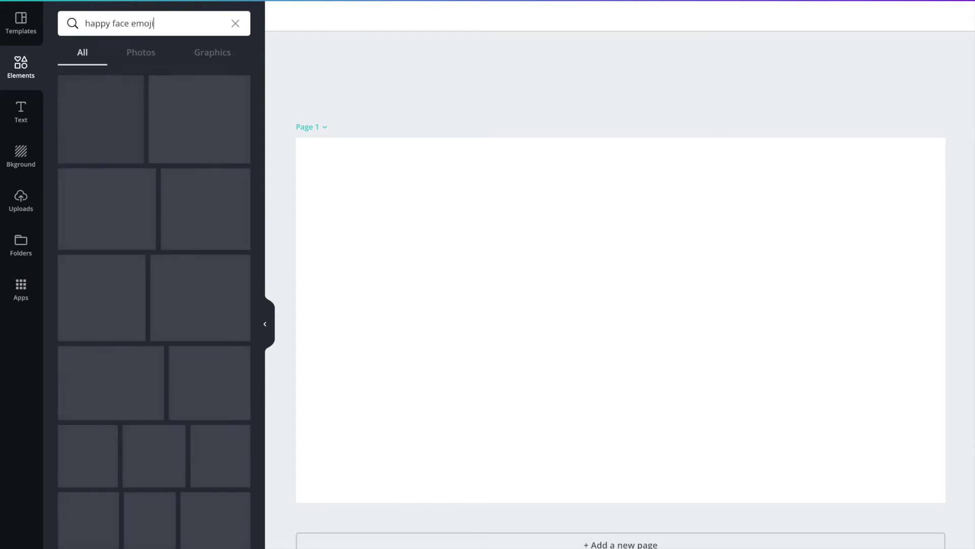
{"action": "left_click", "coordinate": [213, 56]}
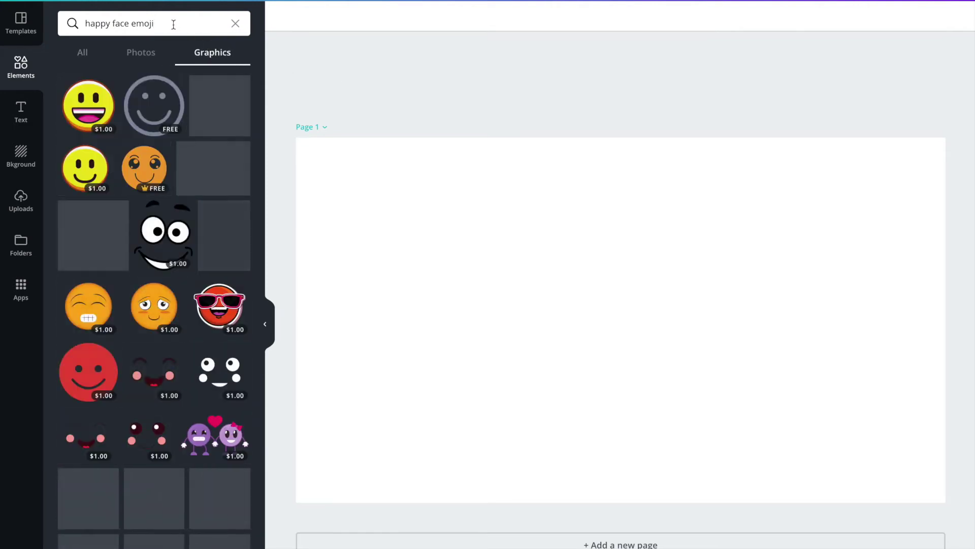
{"action": "left_click", "coordinate": [172, 23]}
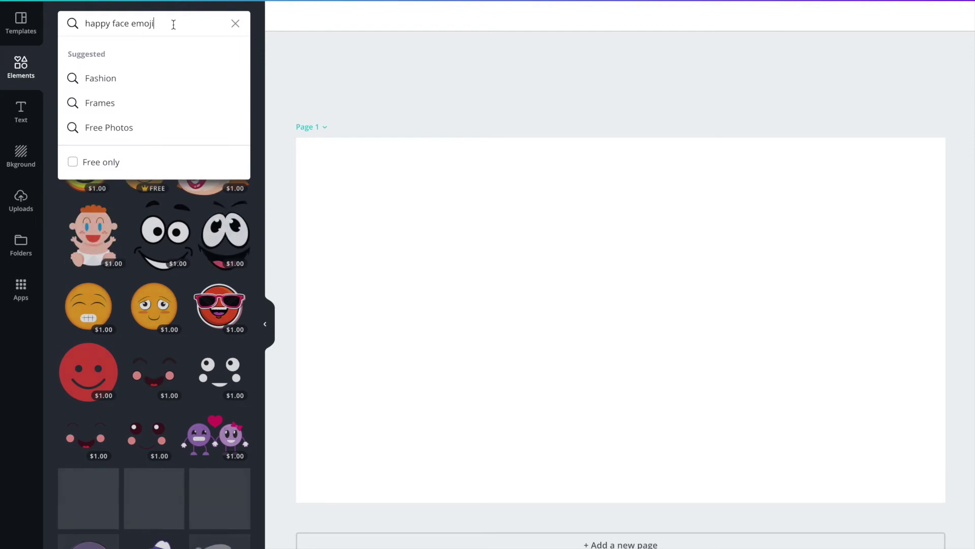
{"action": "left_click", "coordinate": [72, 162]}
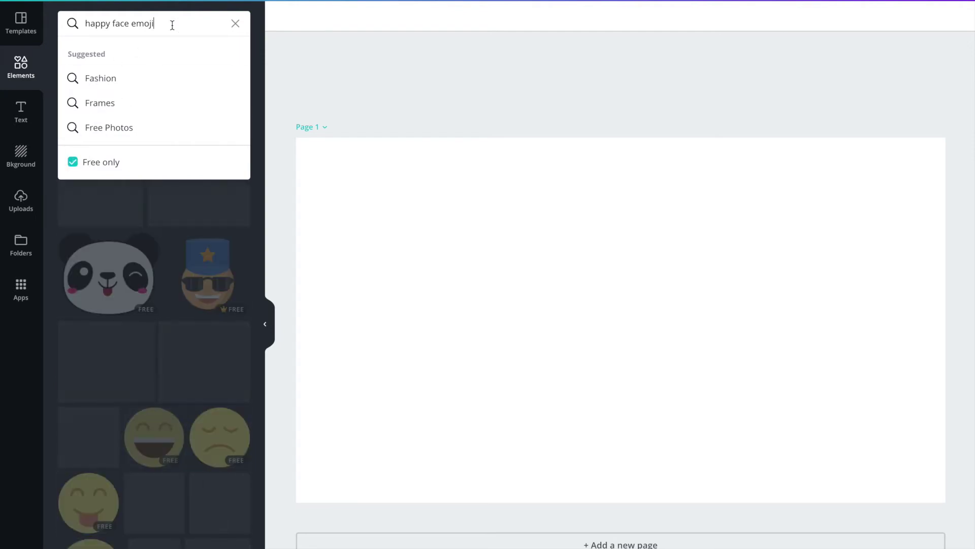
{"action": "key", "text": "Return"}
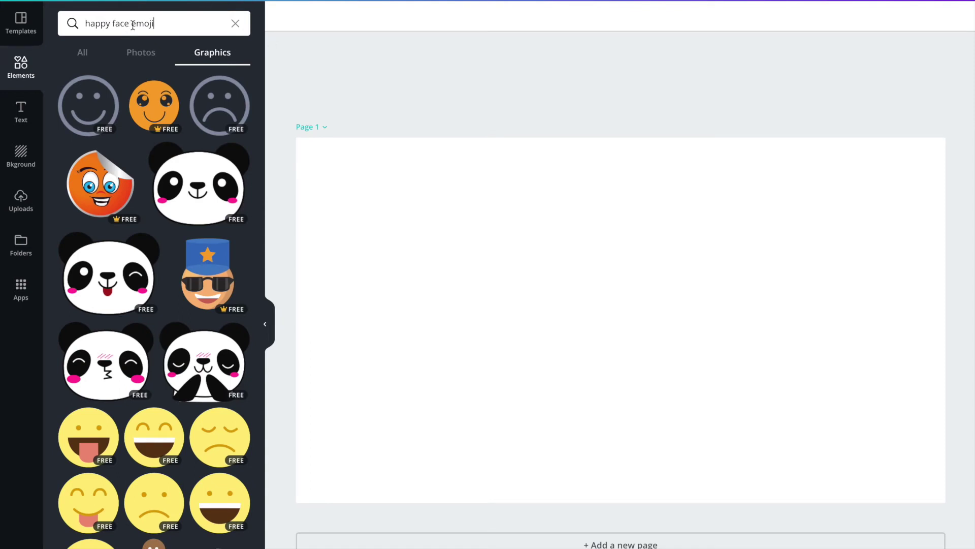
Change the search terms to 'smiley emoji'
{"action": "left_click_drag", "start_coordinate": [131, 24], "coordinate": [62, 23]}
{"action": "key", "text": "BackSpace"}
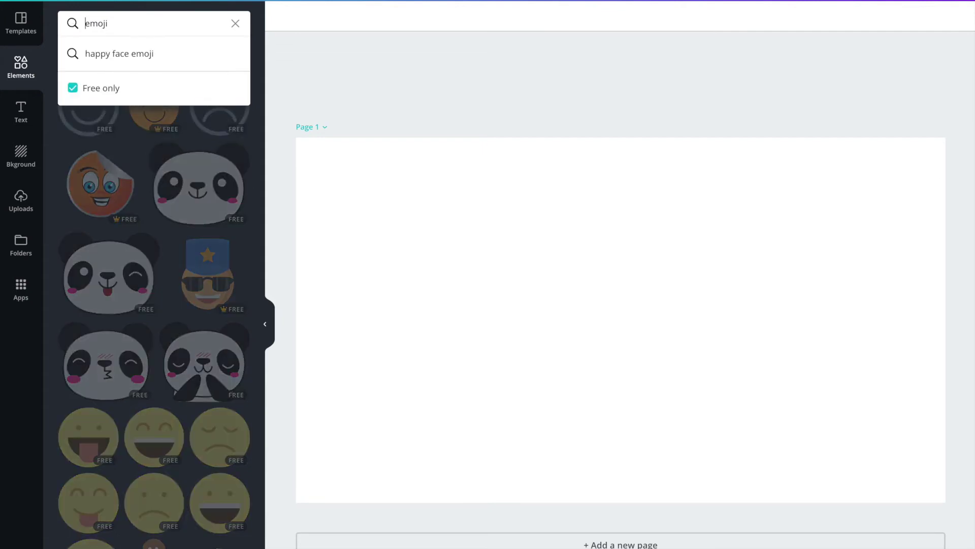
{"action": "type", "text": "smiley"}
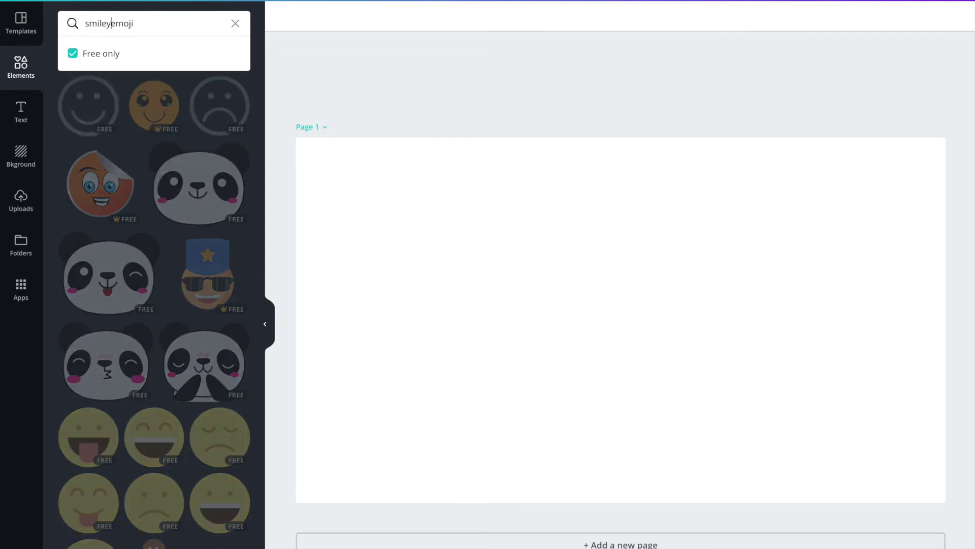
{"action": "key", "text": "Return"}
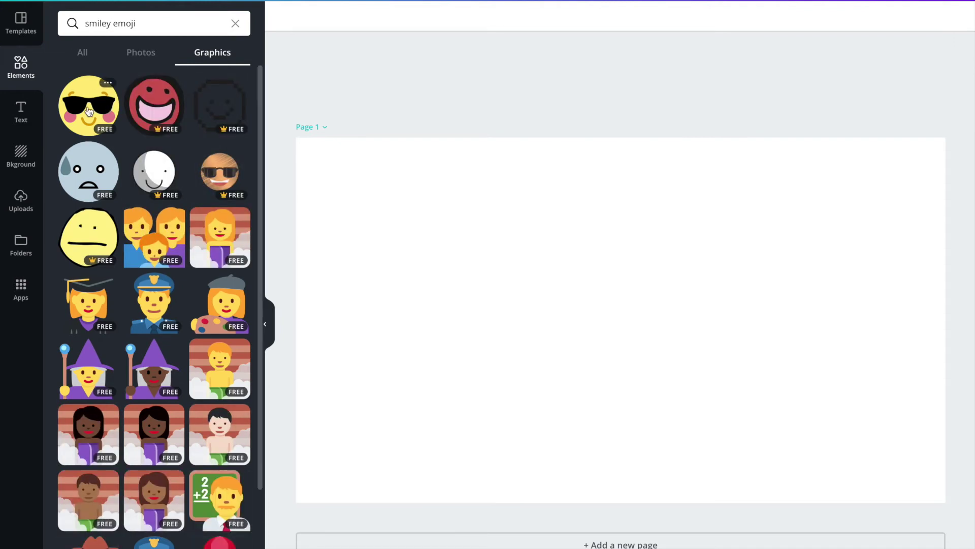
Add the sunglasses smiley emoji to the page and shrink it
{"action": "left_click_drag", "start_coordinate": [88, 111], "coordinate": [511, 217]}
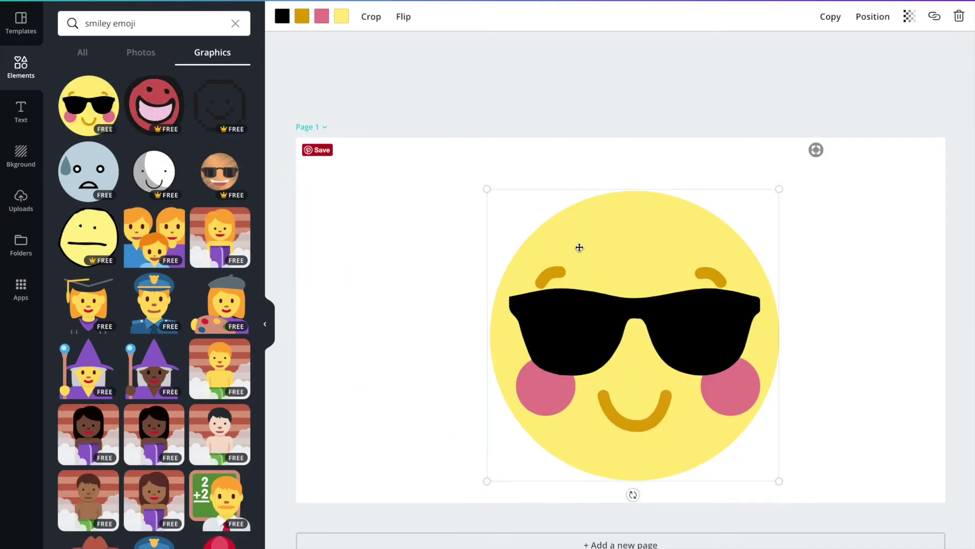
{"action": "left_click_drag", "start_coordinate": [780, 188], "coordinate": [673, 282]}
{"action": "left_click_drag", "start_coordinate": [607, 335], "coordinate": [437, 205]}
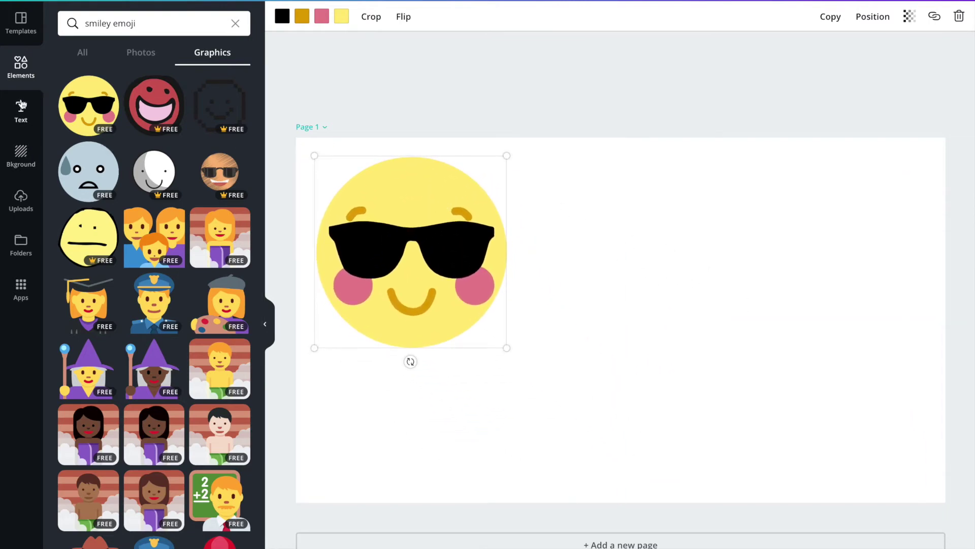
Place the presenter's video still behind the emoji as a guide and centre the emoji on the face
{"action": "left_click", "coordinate": [21, 201]}
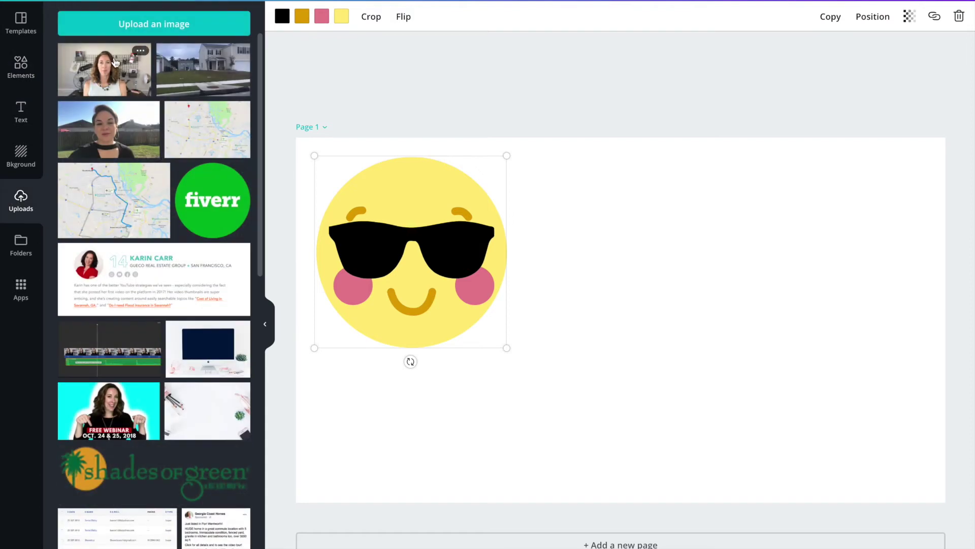
{"action": "left_click", "coordinate": [110, 66]}
{"action": "left_click_drag", "start_coordinate": [362, 174], "coordinate": [291, 133]}
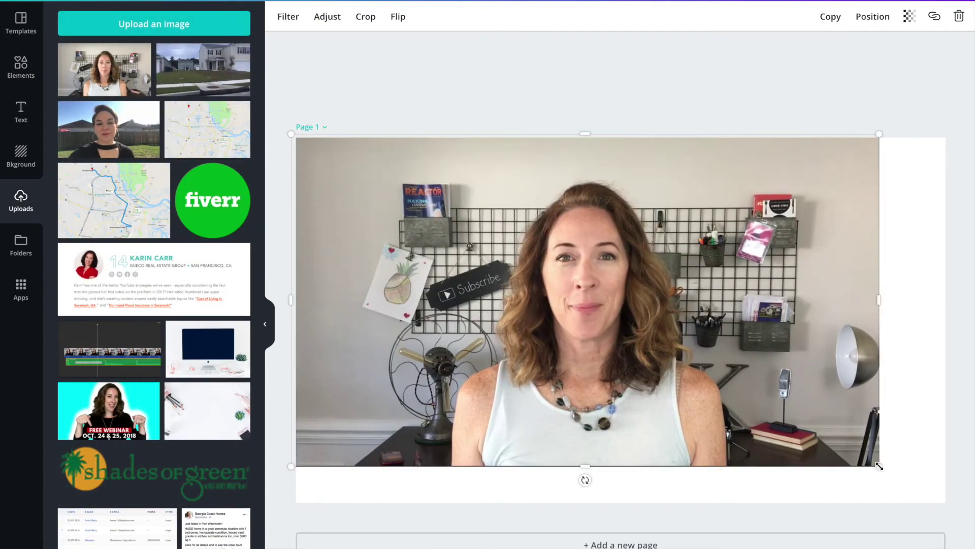
{"action": "left_click_drag", "start_coordinate": [879, 466], "coordinate": [949, 506]}
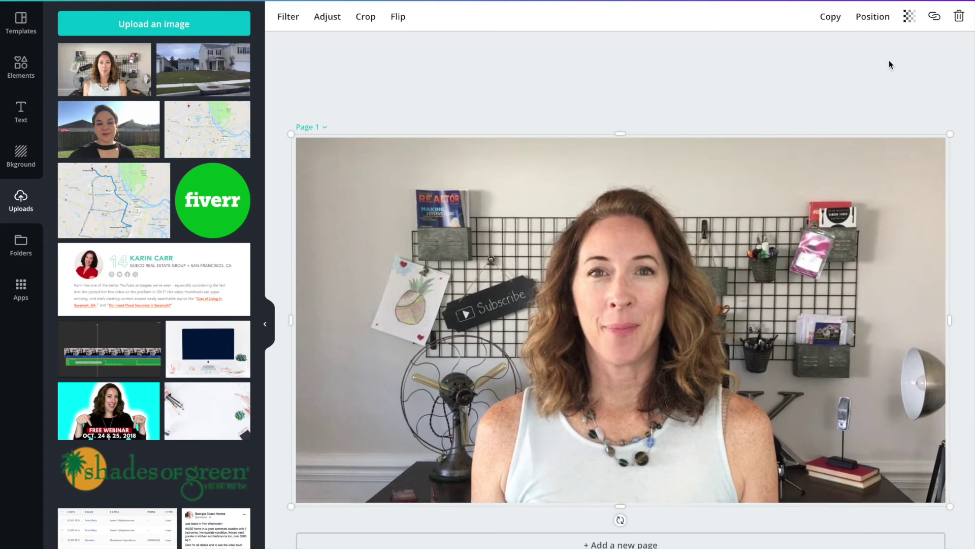
{"action": "left_click", "coordinate": [875, 20]}
{"action": "left_click", "coordinate": [847, 73]}
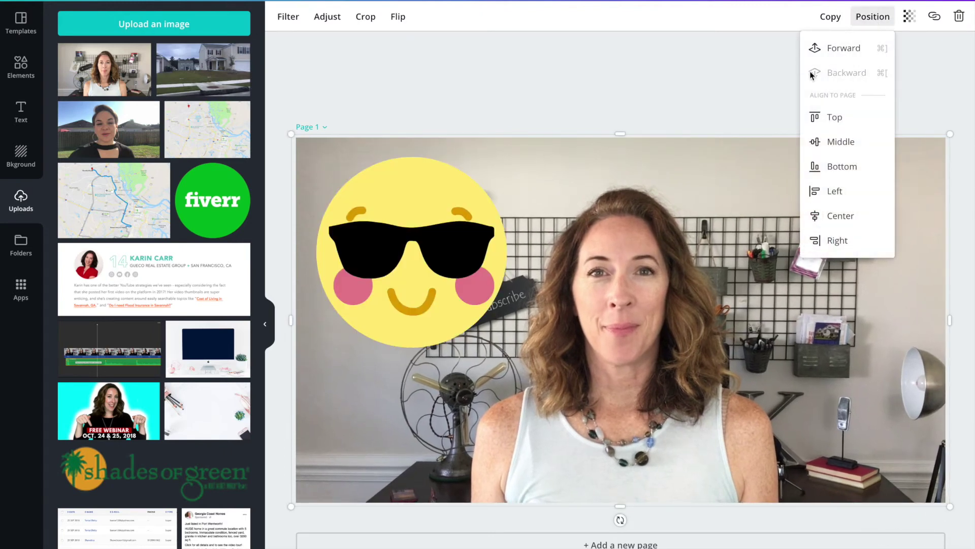
{"action": "left_click_drag", "start_coordinate": [414, 246], "coordinate": [627, 275]}
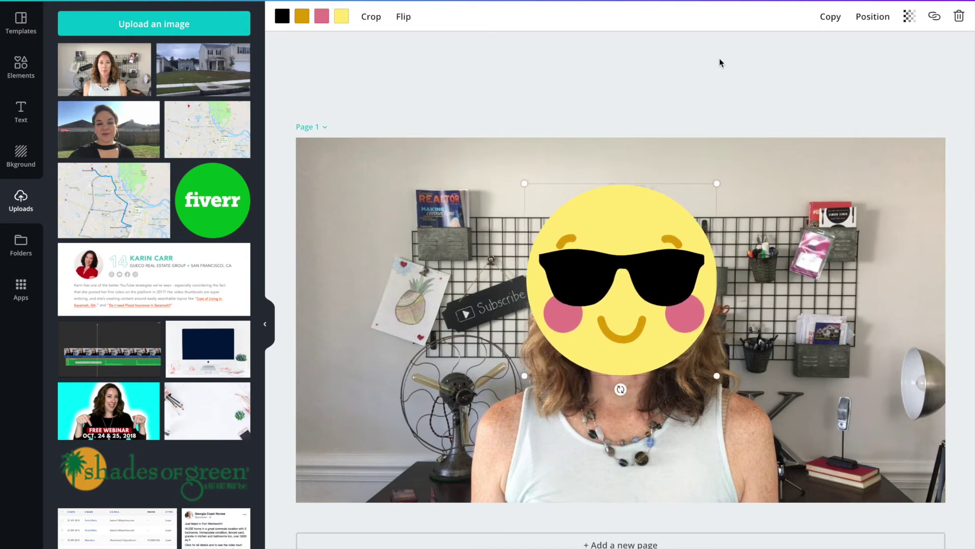
{"action": "left_click", "coordinate": [905, 243]}
Delete the guide photo and download the emoji design as a PNG
{"action": "key", "text": "Delete"}
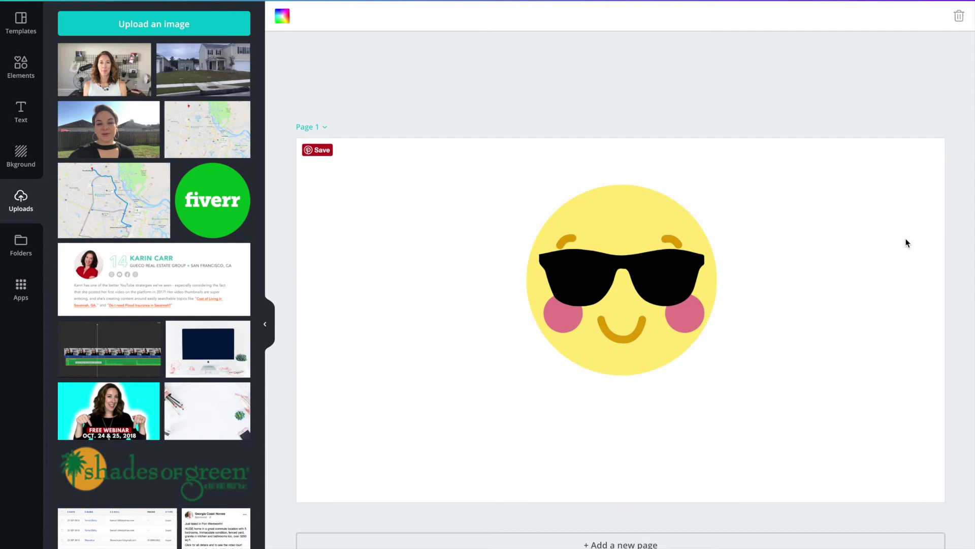
{"action": "left_click", "coordinate": [893, 1]}
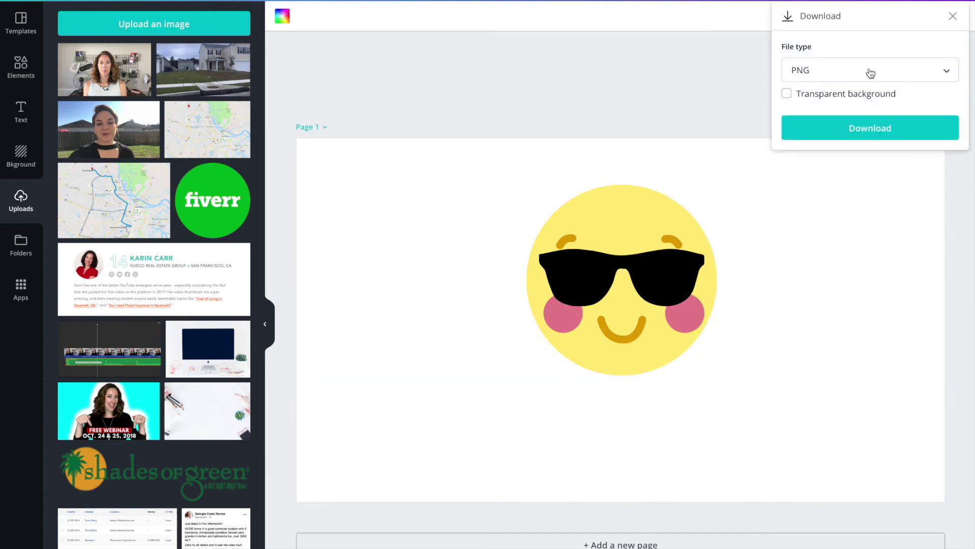
{"action": "left_click", "coordinate": [852, 123]}
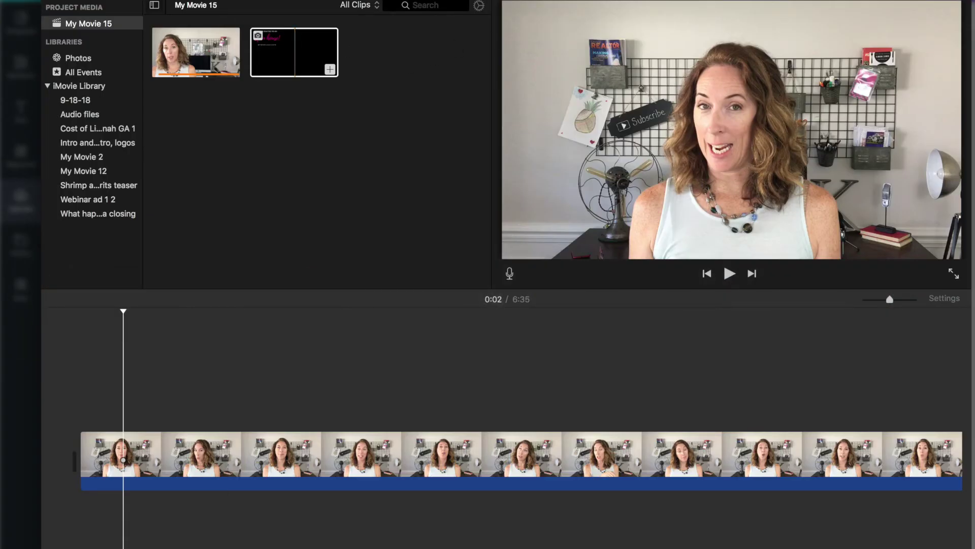
Import the downloaded emoji PNG and place it above the start of the talking-head clip
{"action": "key", "text": "super+i"}
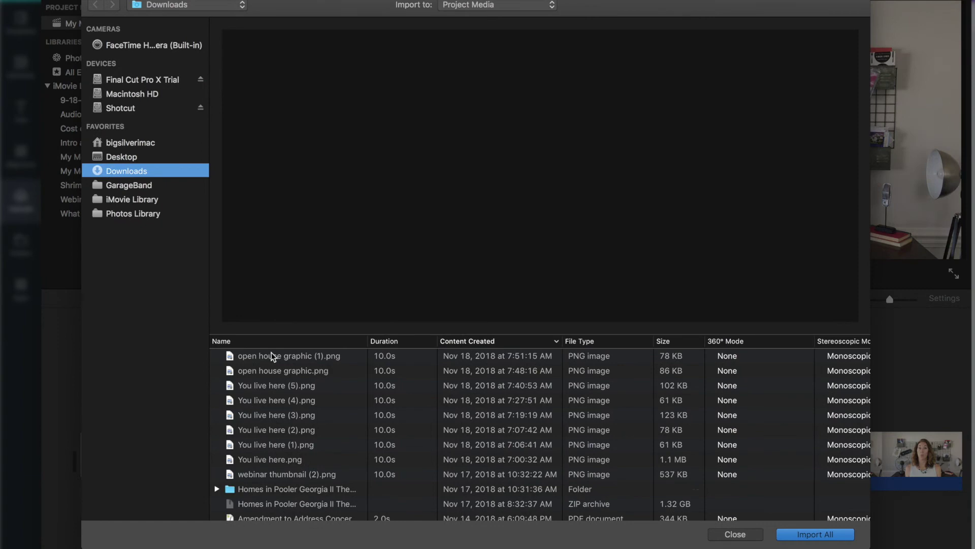
{"action": "double_click", "coordinate": [273, 358]}
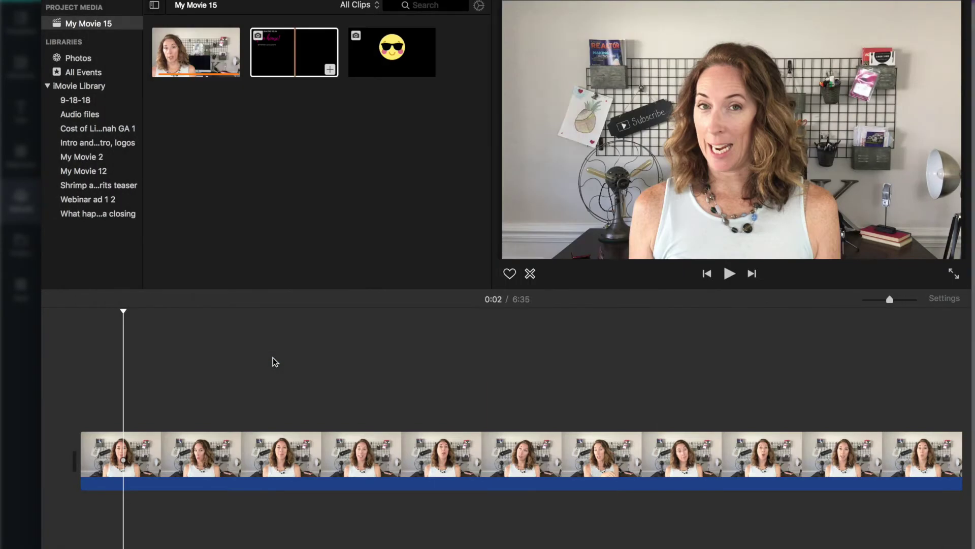
{"action": "left_click_drag", "start_coordinate": [390, 38], "coordinate": [109, 406]}
Play back the emoji cutaway from its start to check it
{"action": "left_click", "coordinate": [93, 404]}
{"action": "key", "text": "space"}
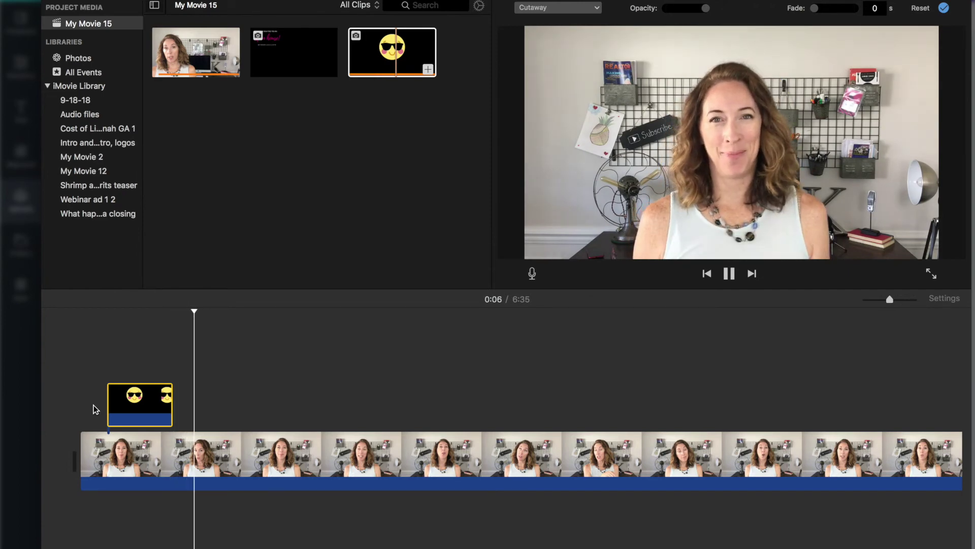
{"action": "key", "text": "space"}
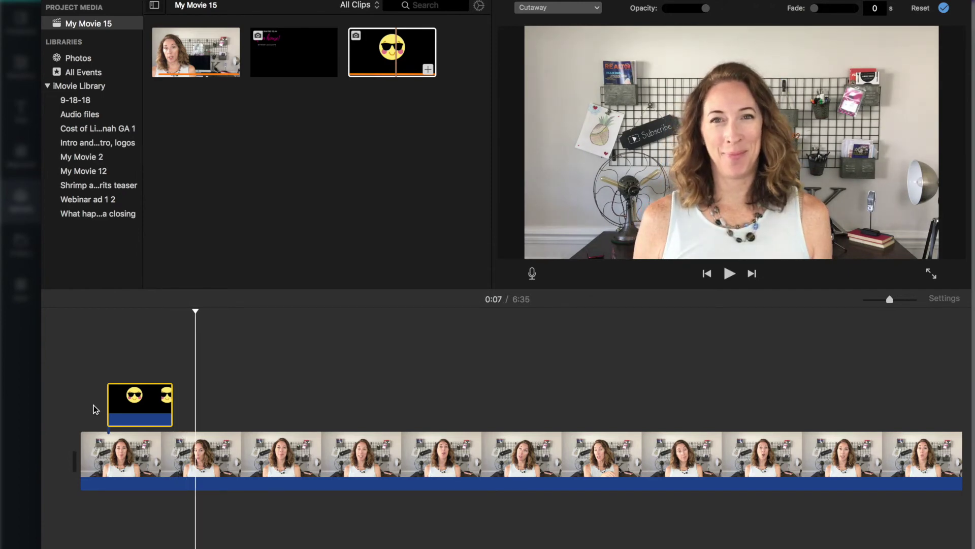